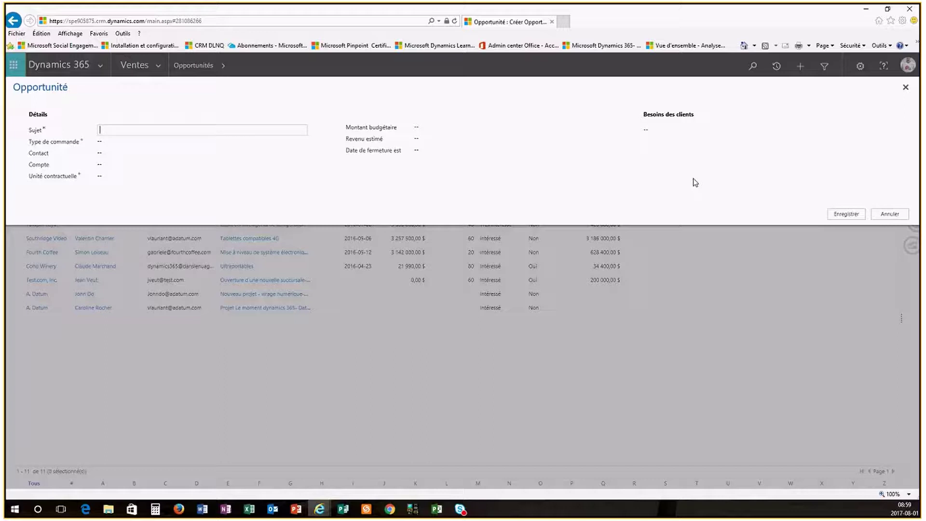
Step: Discard the quick-create form, start a new opportunity on the full form, and assign the existing contact in the Inclure stage
click(889, 214)
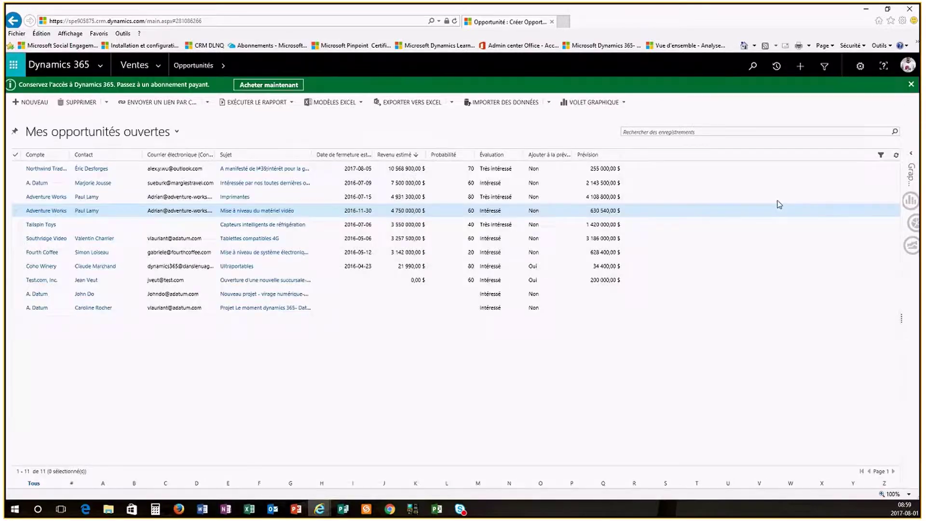
click(32, 103)
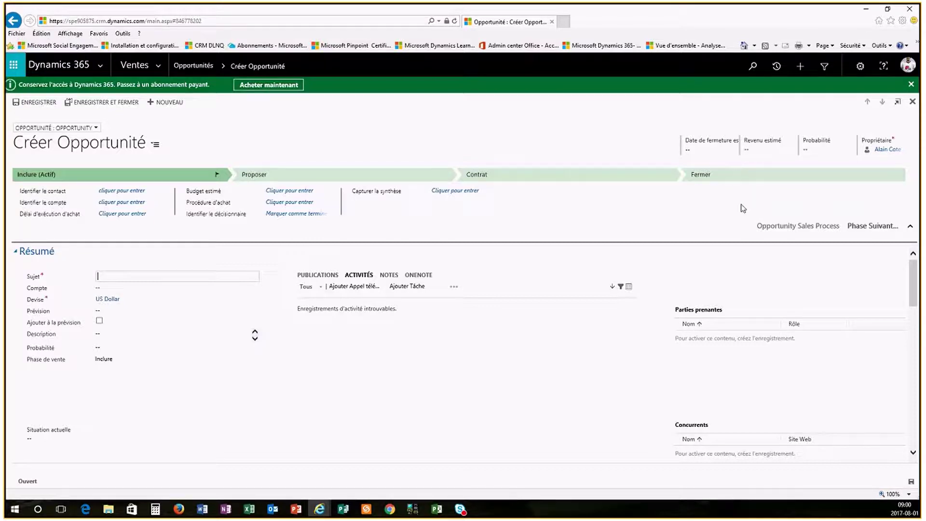
click(112, 193)
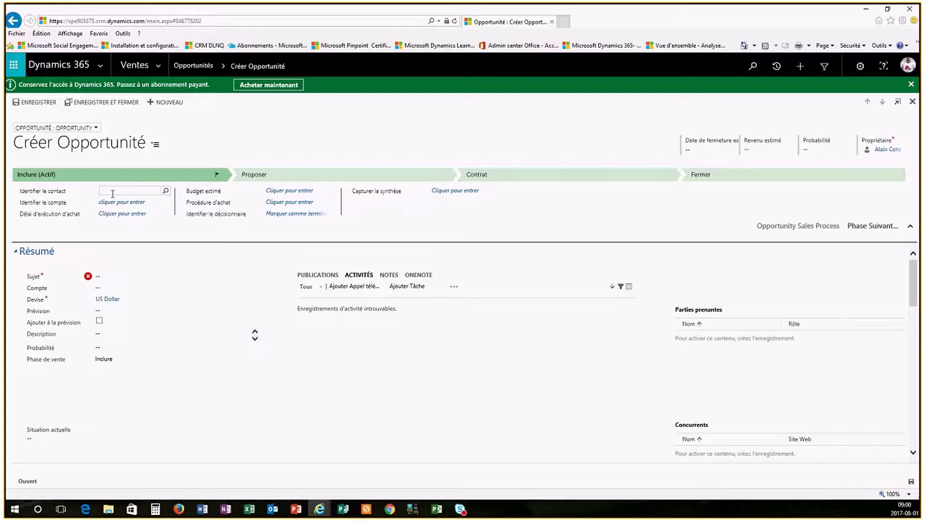
text(John)
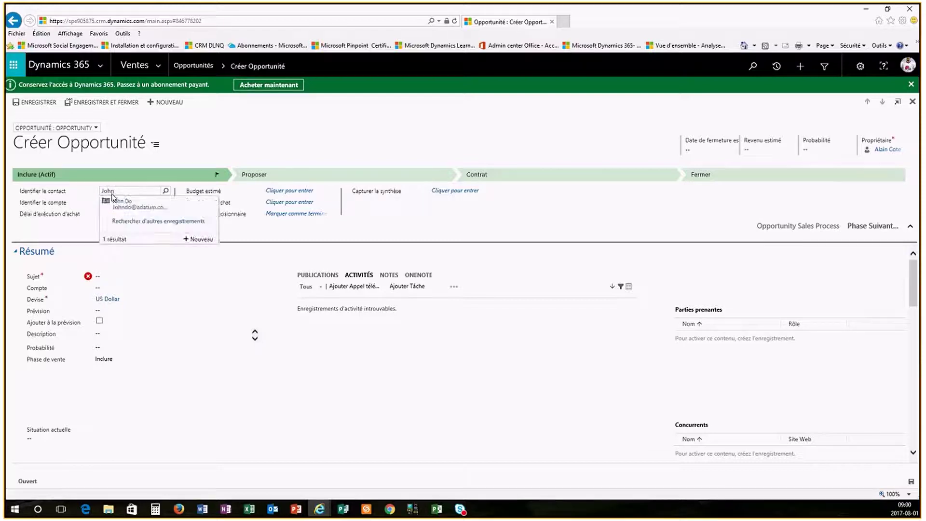
click(126, 209)
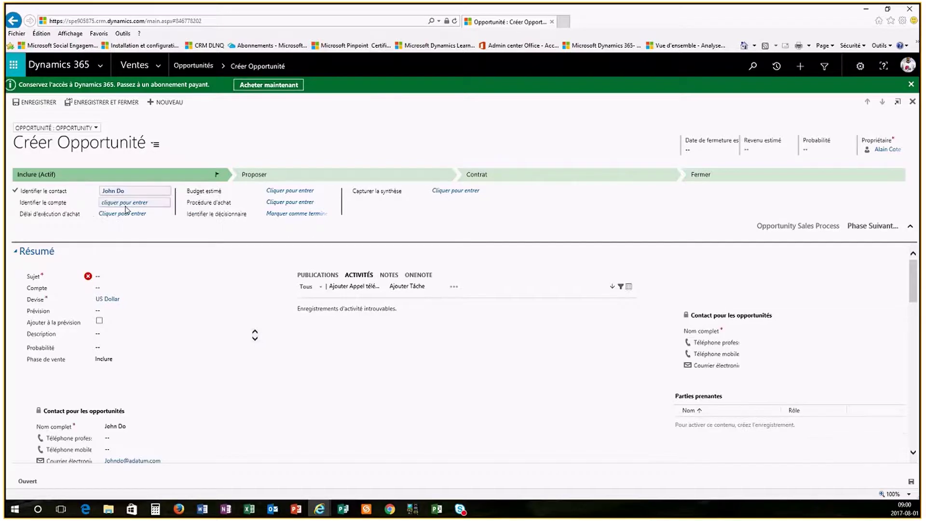
Step: Identify A. Datum as the opportunity's account in the Inclure stage
click(126, 205)
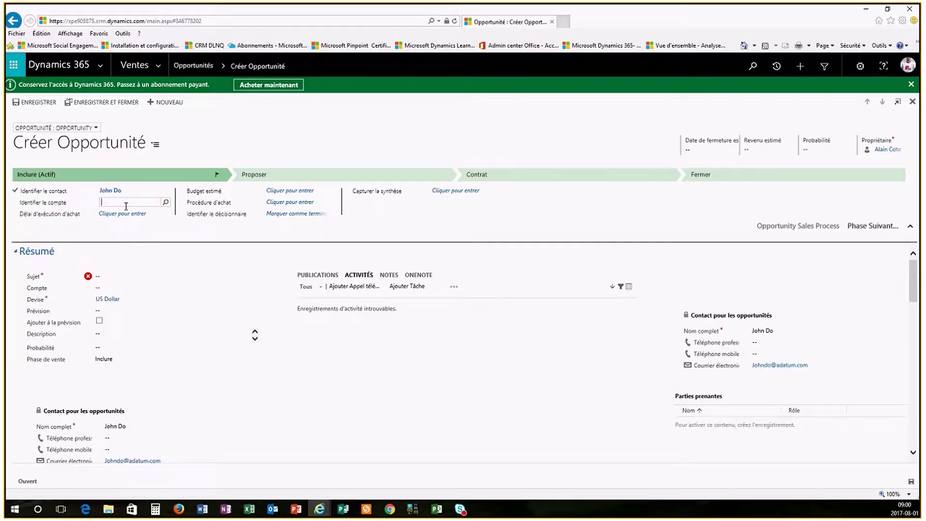
text(Datum)
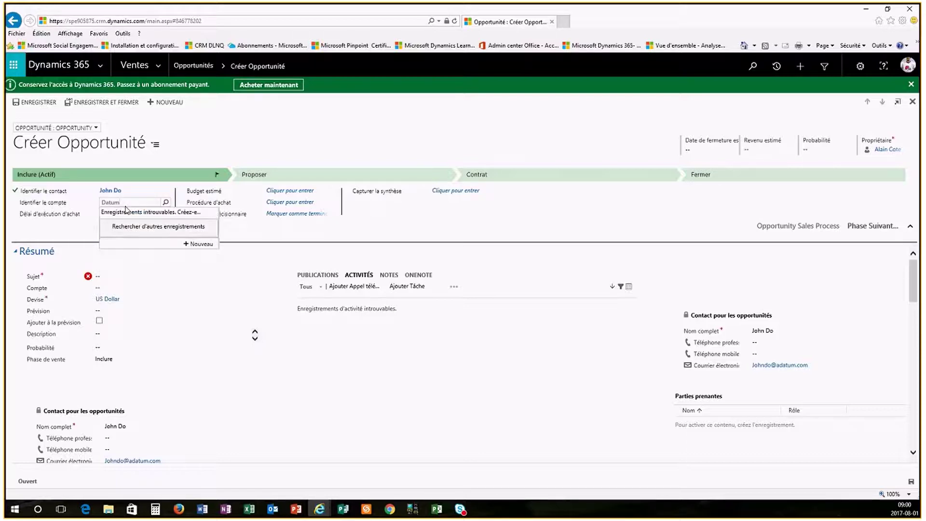
click(103, 203)
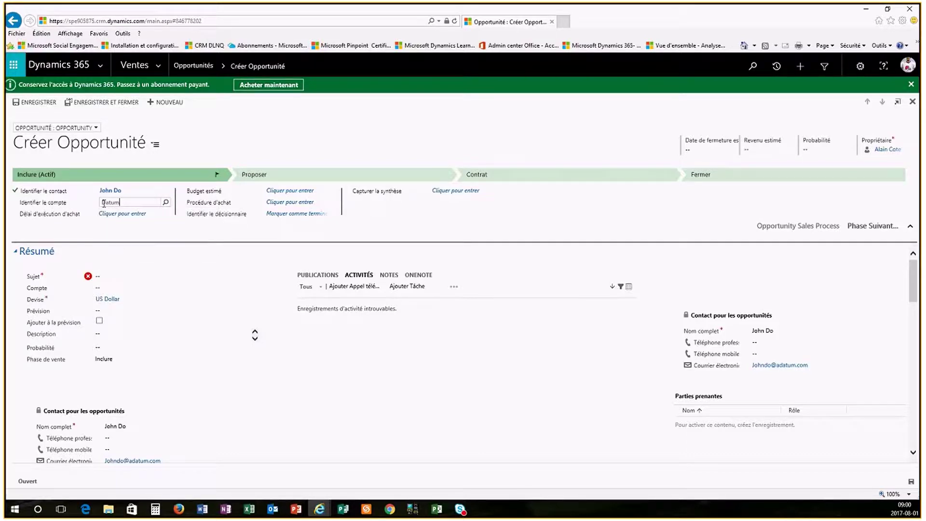
double_click(106, 205)
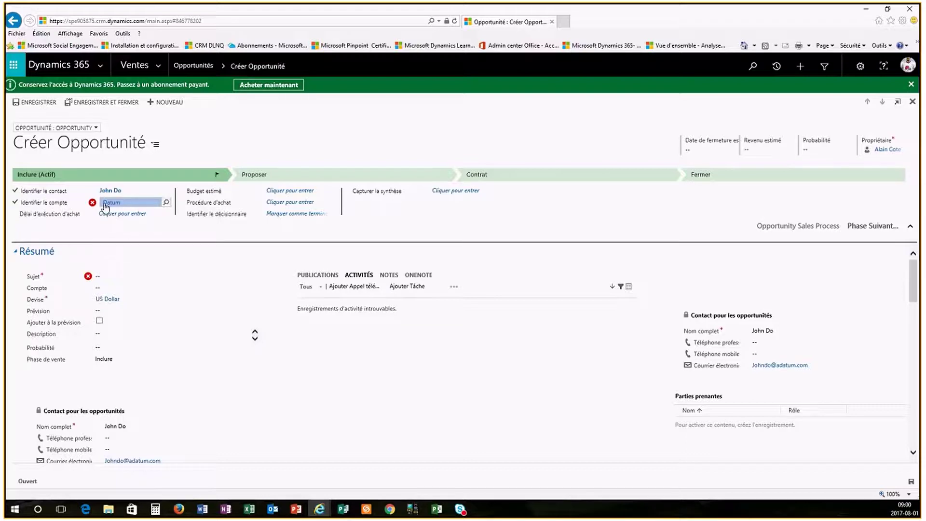
click(133, 201)
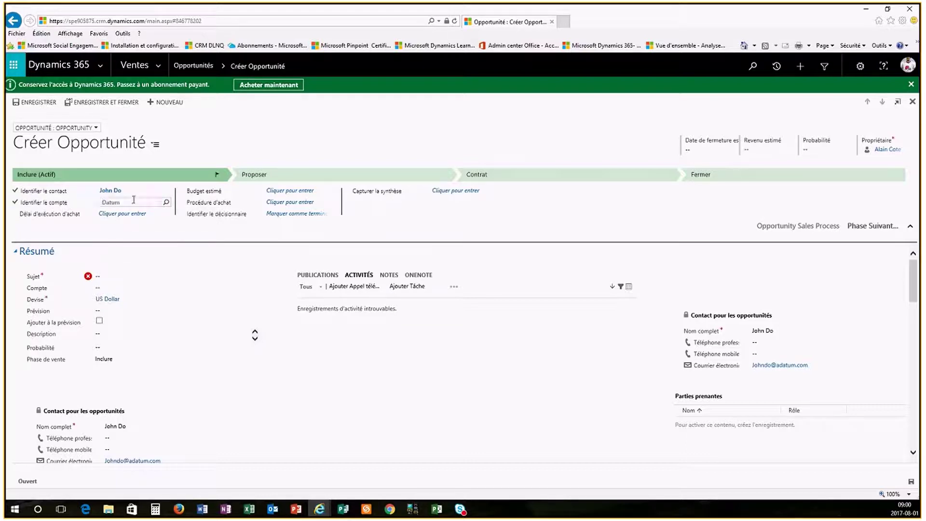
text(A.)
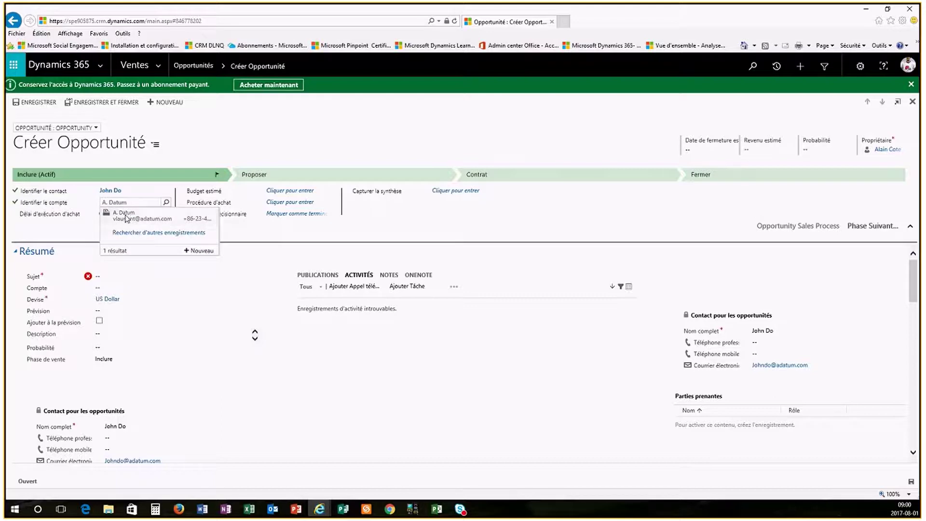
click(126, 218)
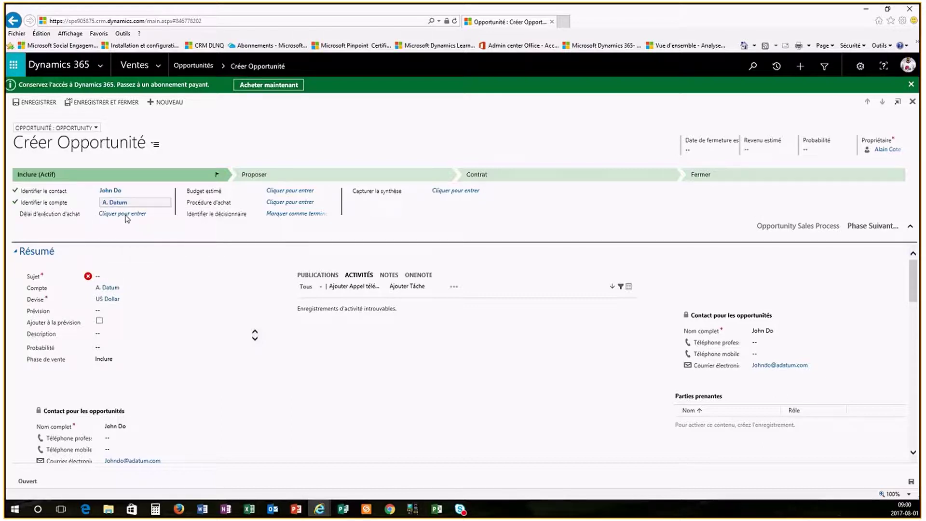
Step: Enter "test- Datum" as the opportunity's subject (Sujet)
click(137, 277)
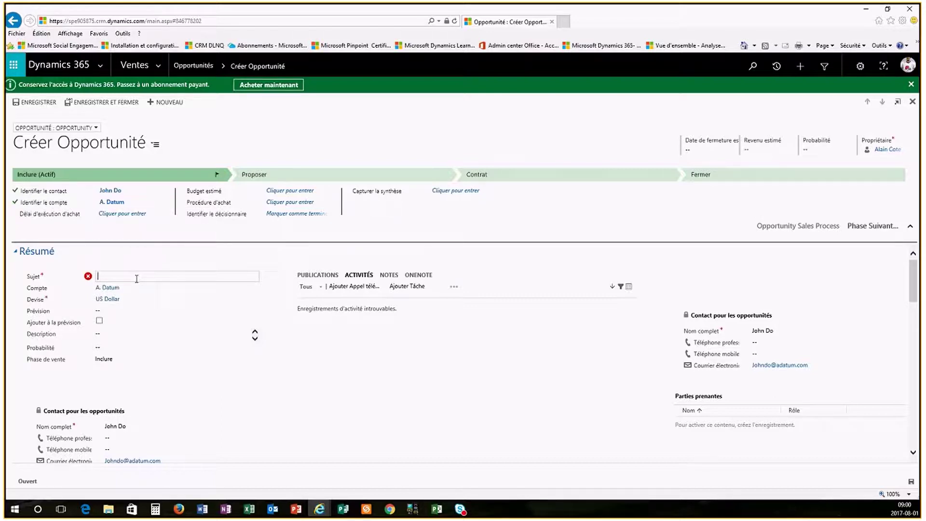
text(tyep)
key(BackSpace)
key(BackSpace)
key(BackSpace)
text(st)
key(Left)
key(Left)
text(est- Datum)
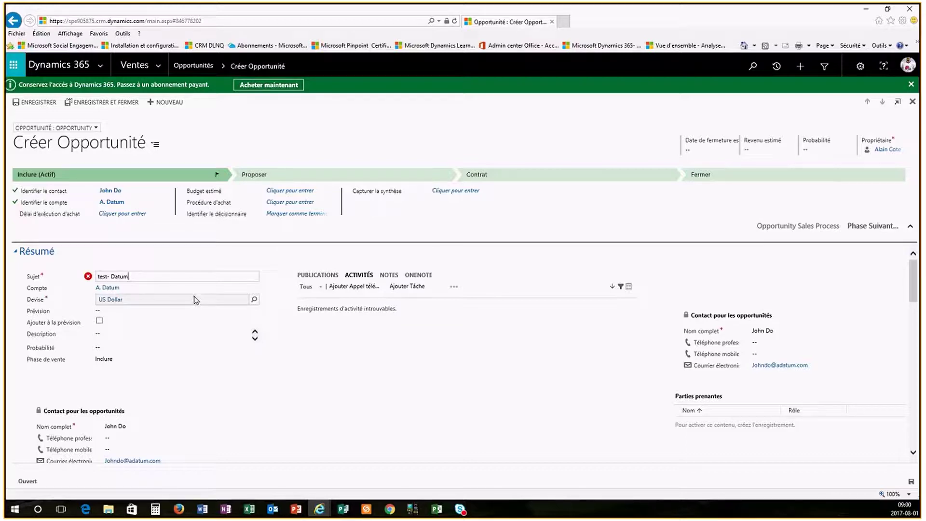
Step: Set the purchase timeframe (Délai d'exécution d'achat) to Ce trimestre
click(166, 310)
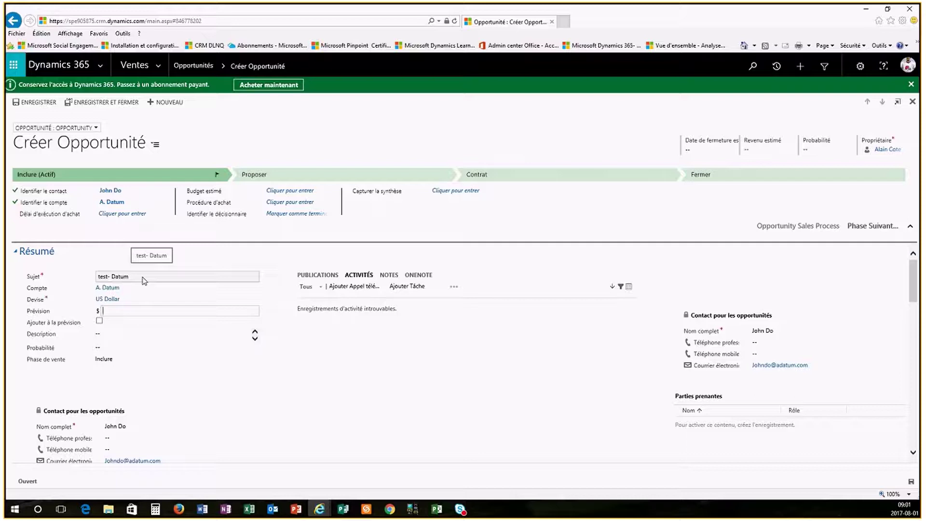
click(138, 215)
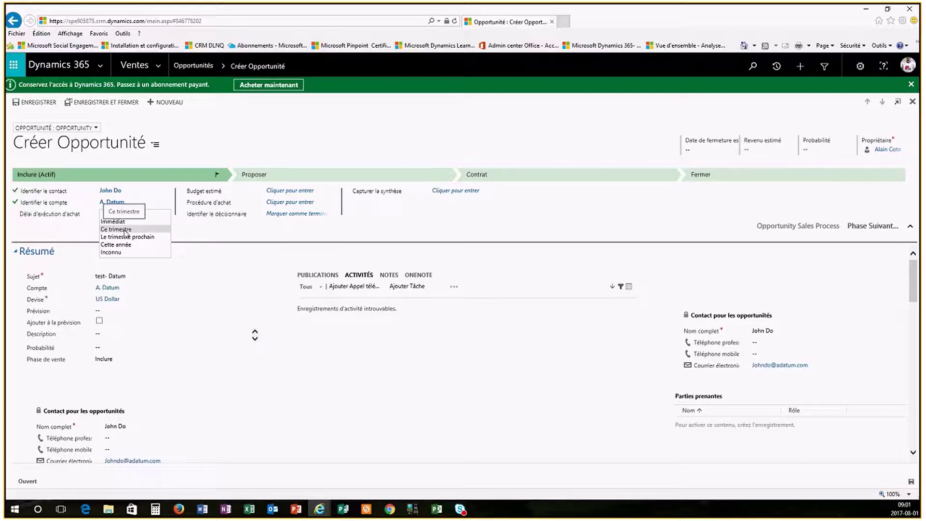
click(124, 230)
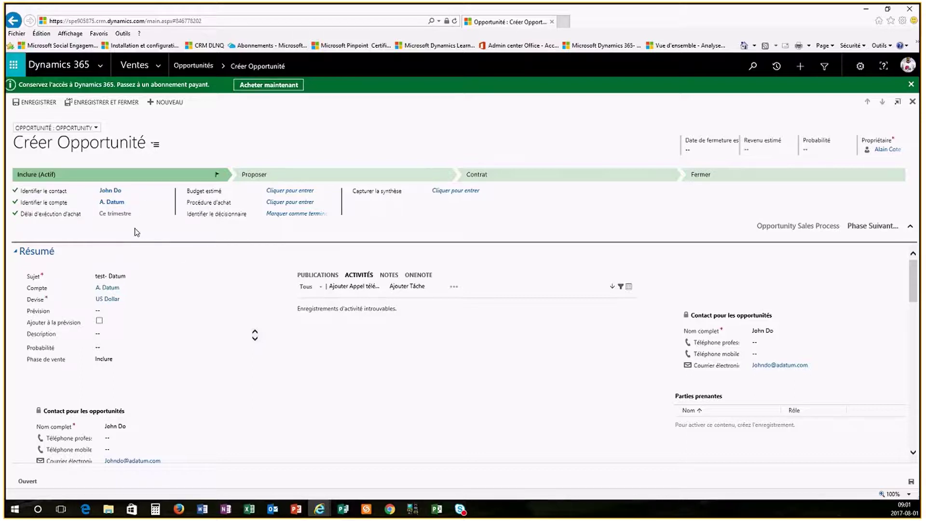
Step: Set the estimated budget (Budget estimé) to 200000 and the purchase process (Procédure d'achat) to Inconnu
click(302, 192)
text(200 000)
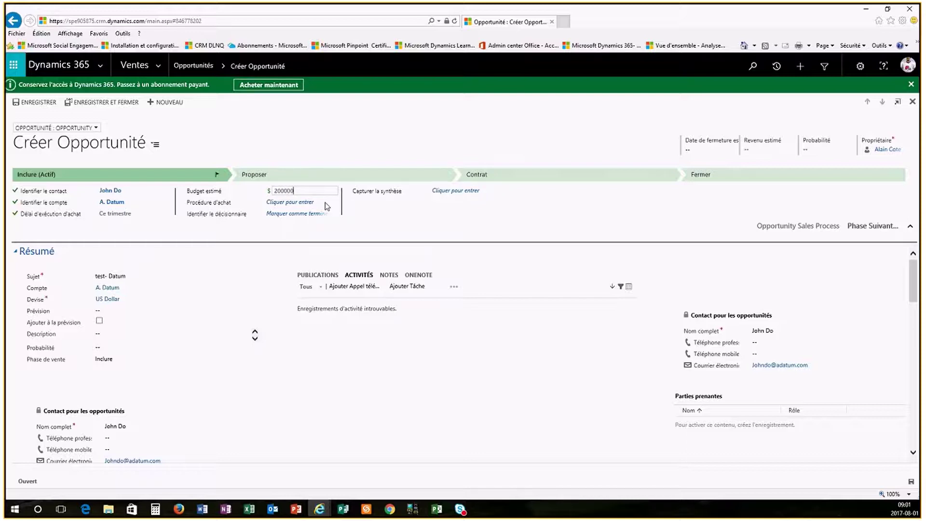
click(309, 203)
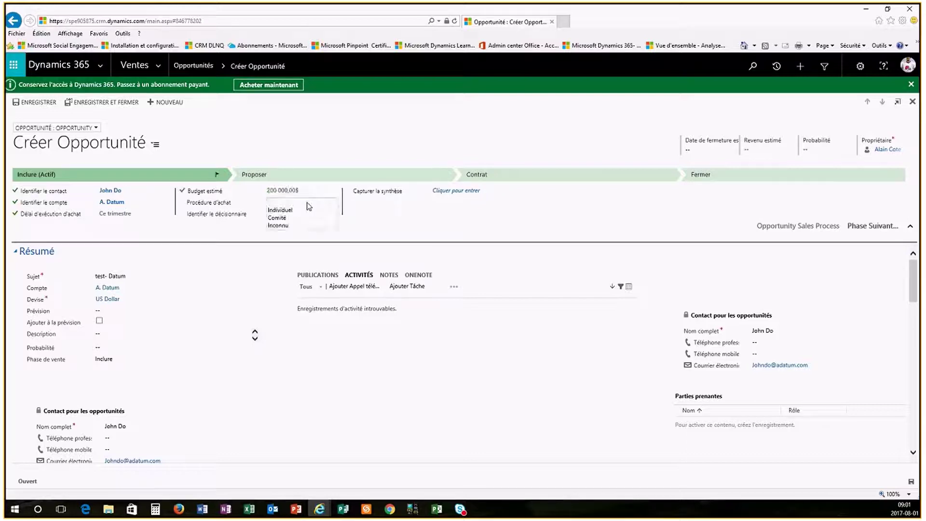
click(295, 225)
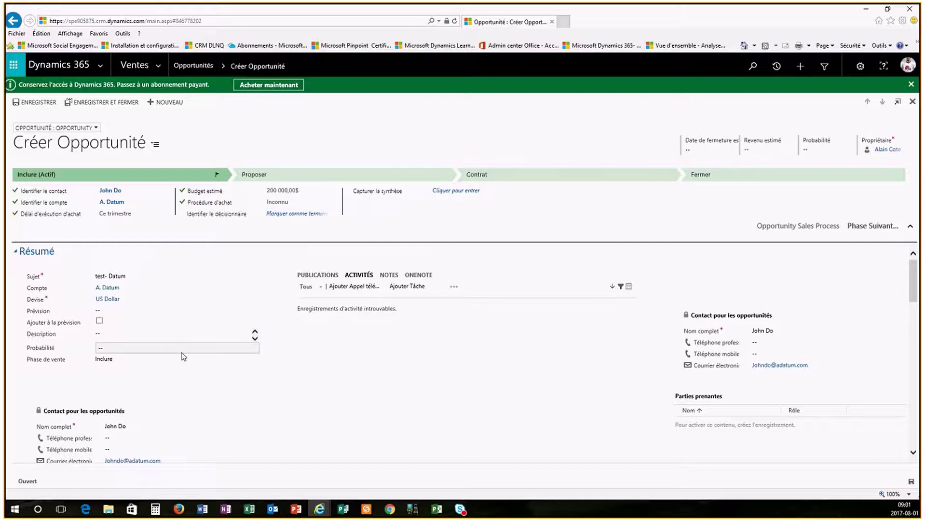
Step: Include the opportunity in the forecast (Ajouter à la prévision) and set its probability to 60
click(141, 310)
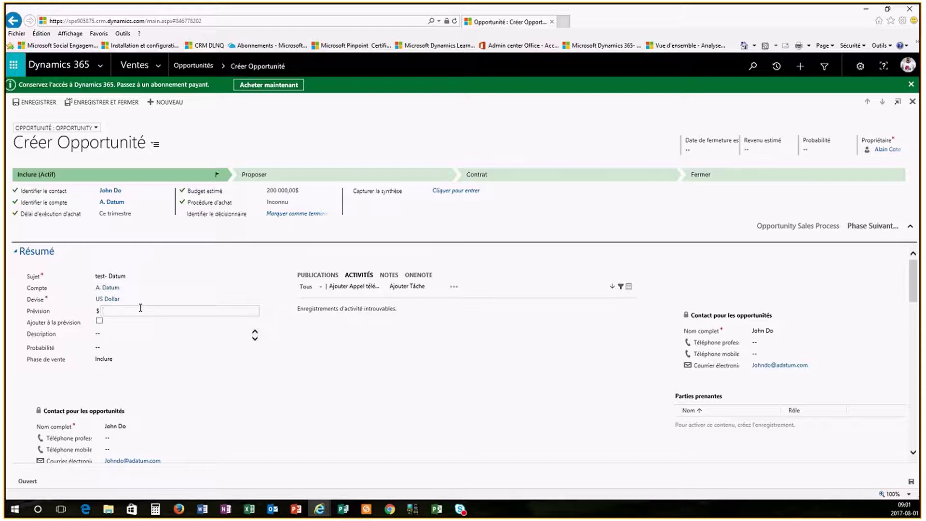
click(100, 320)
click(107, 347)
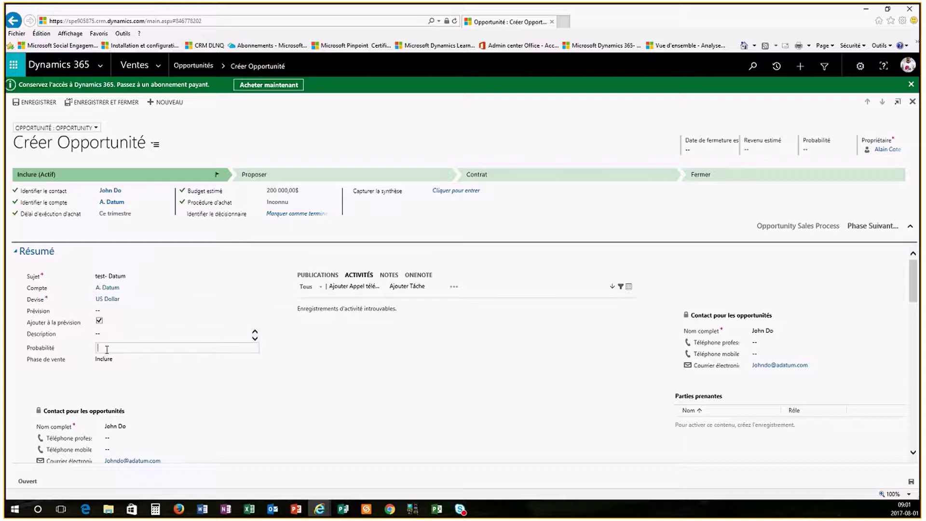
text(60)
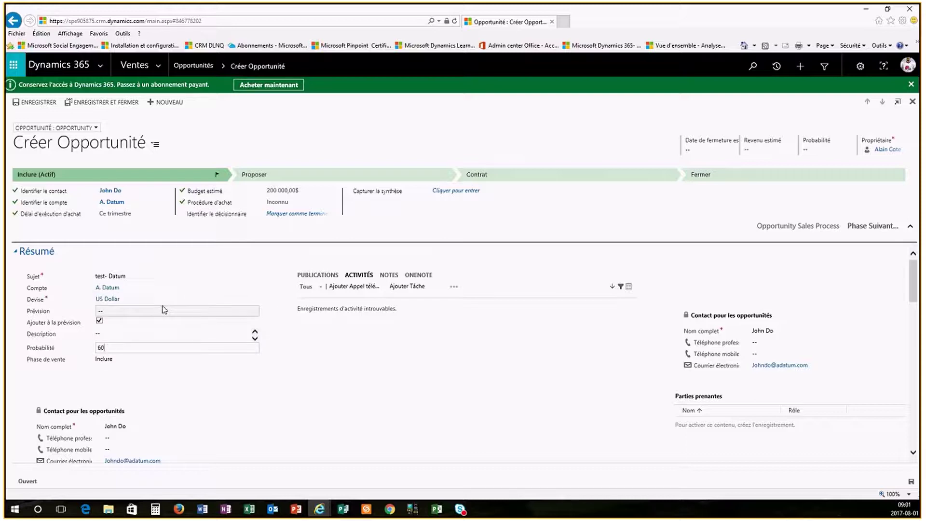
Step: Set the forecast amount (Prévision) to 120000 and enter "test" as the description
click(164, 309)
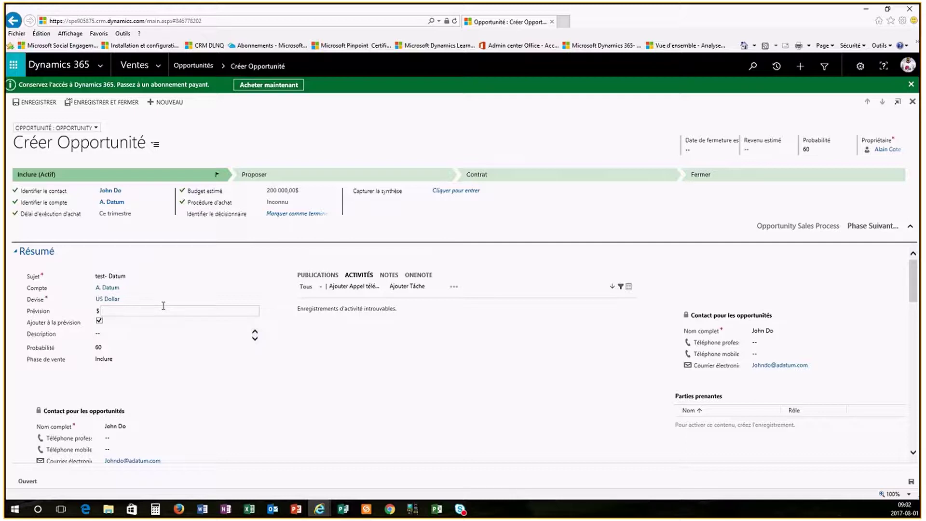
text(120000)
click(333, 349)
click(201, 335)
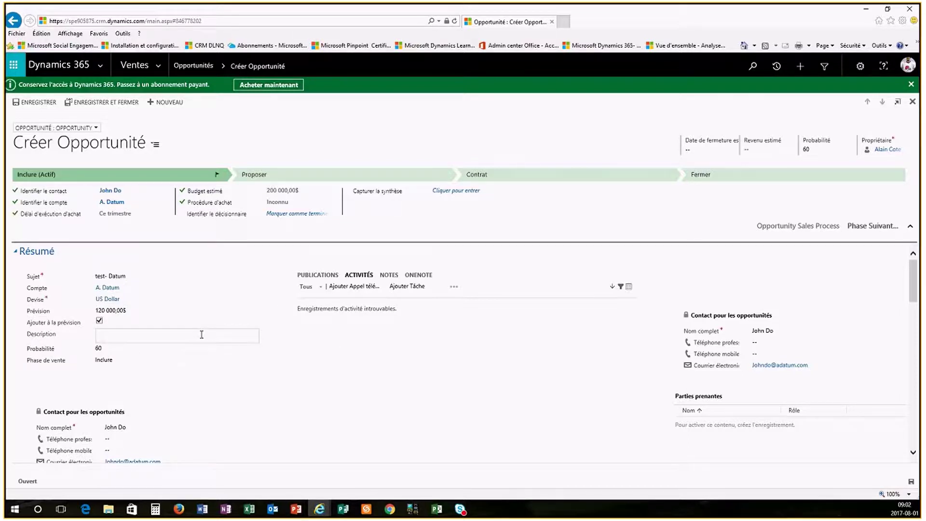
text(test)
click(343, 353)
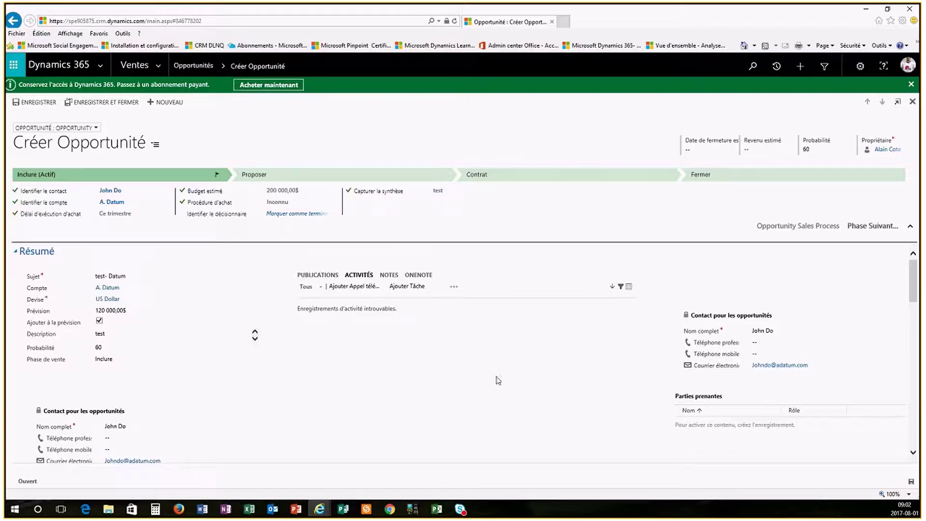
Step: Enter "test" for both the current situation (Situation actuelle) and the customer needs (Besoins des clients)
scroll(497, 380, down, 5)
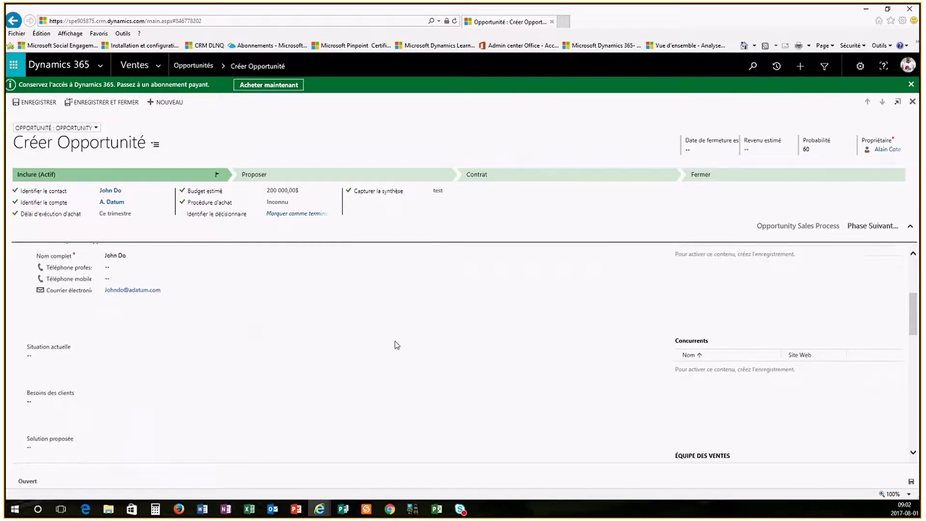
scroll(369, 308, up, 1)
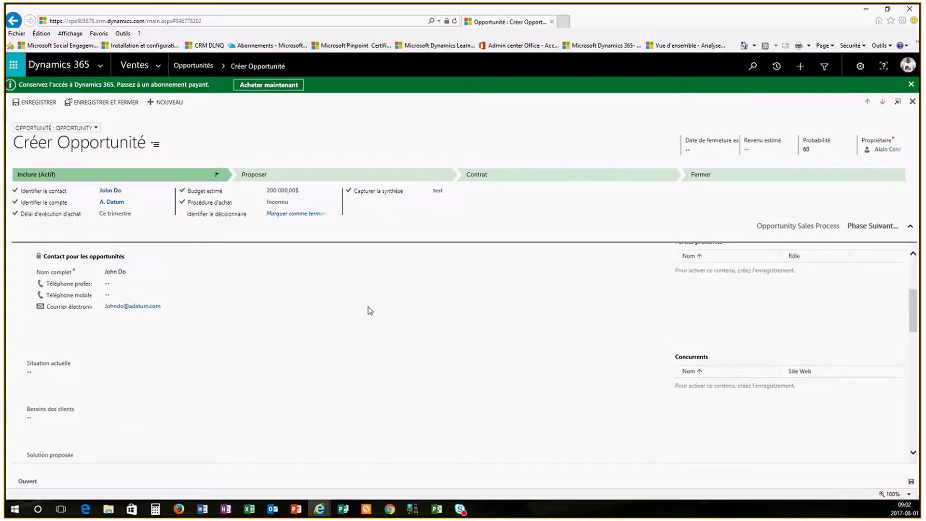
click(59, 377)
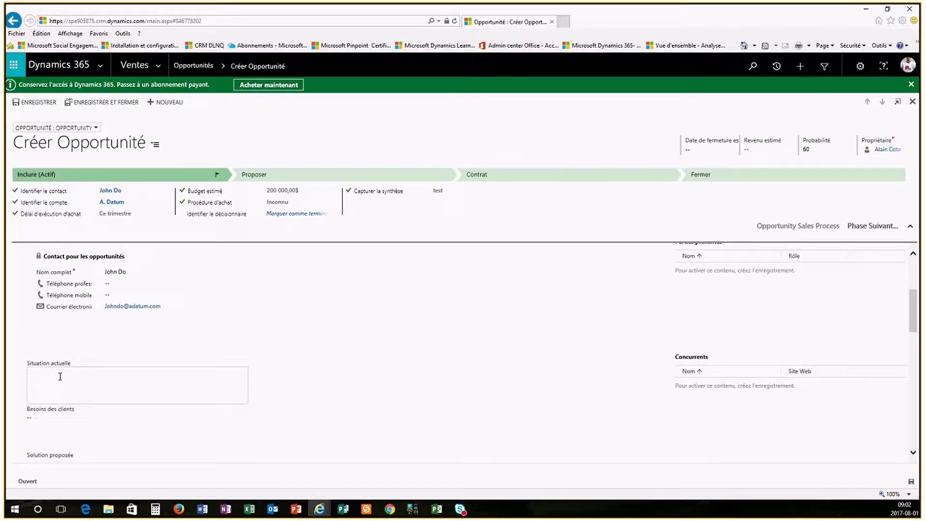
text(tet)
key(Tab)
text(test)
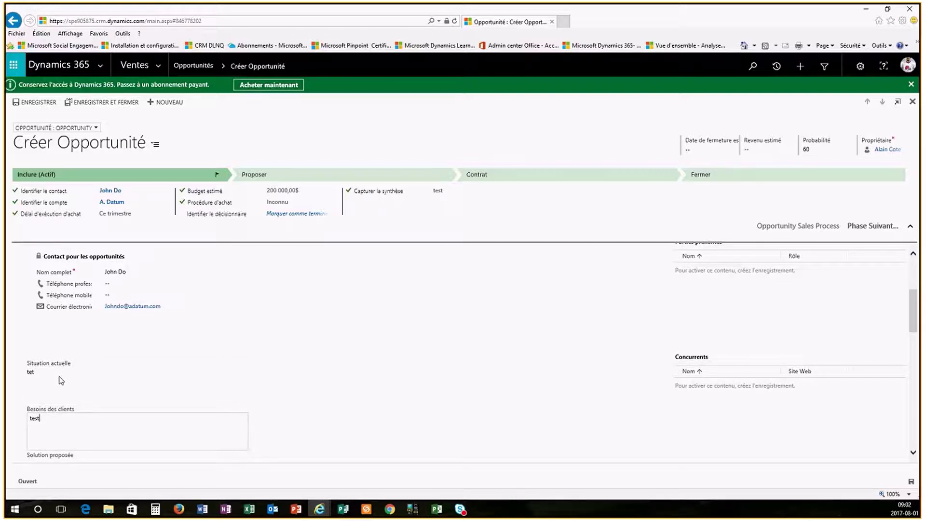
click(31, 375)
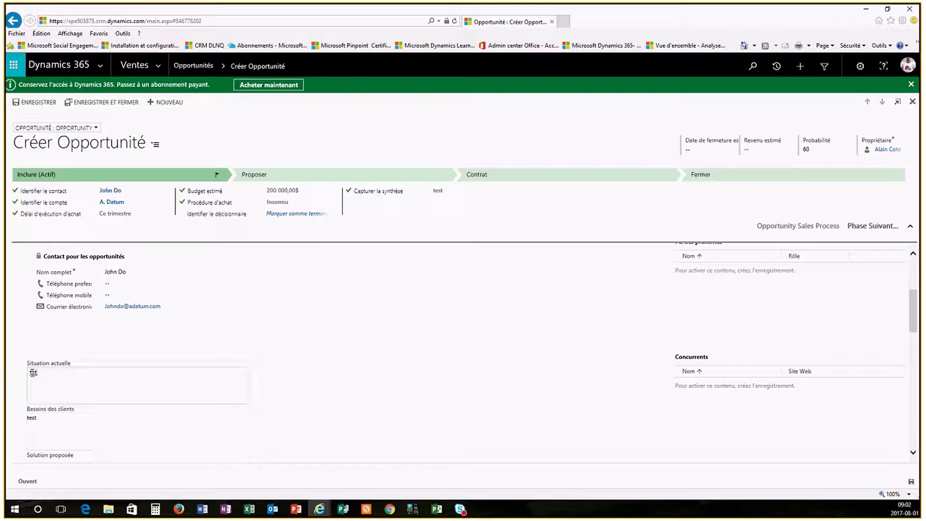
text(st)
Step: Enter "test" as the proposed solution (Solution proposée)
scroll(75, 458, down, 2)
click(43, 392)
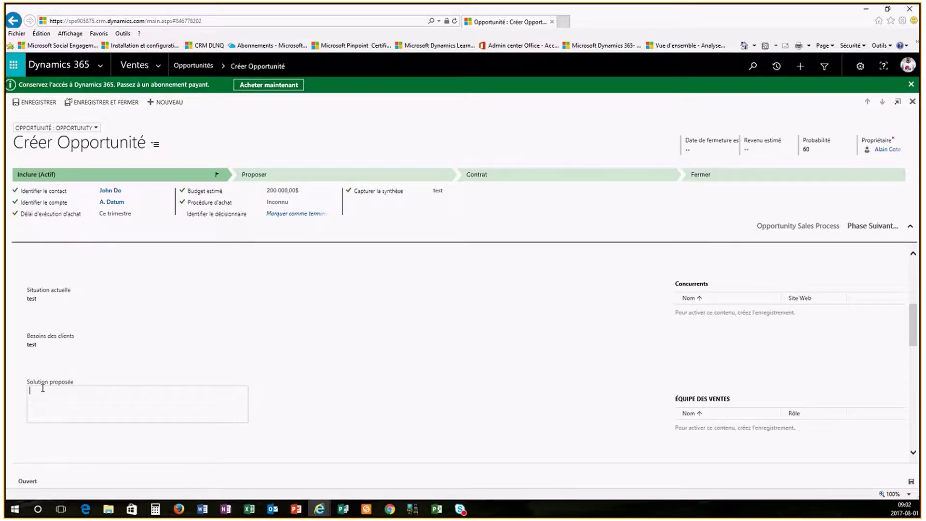
text(test)
click(456, 378)
scroll(455, 378, up, 5)
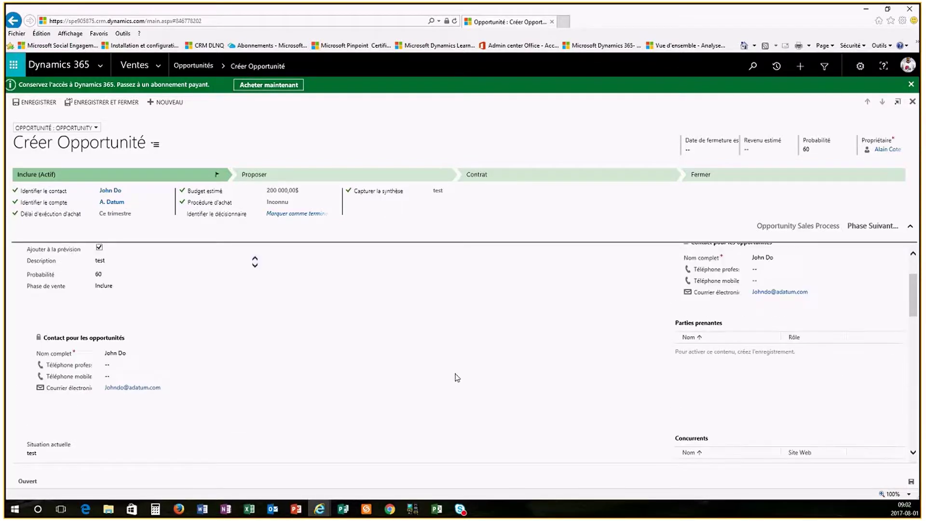
scroll(457, 377, down, 3)
scroll(457, 378, down, 2)
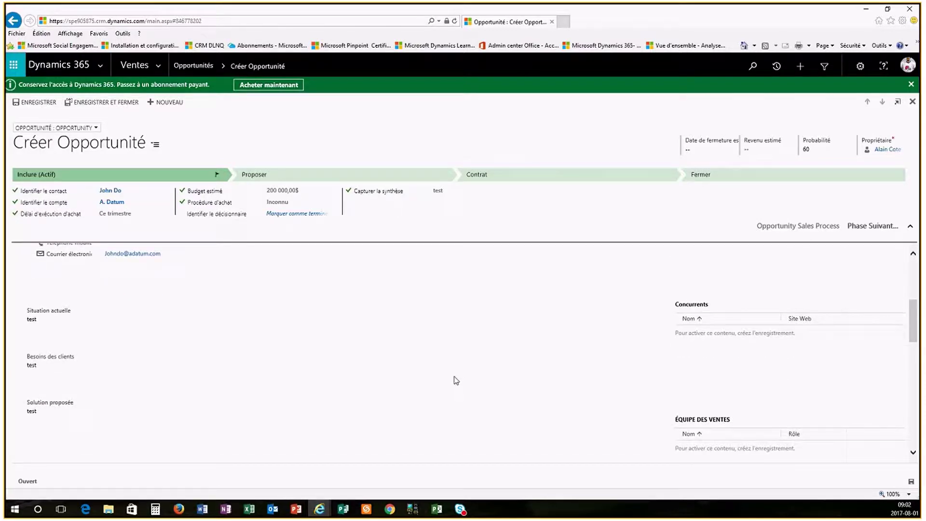
scroll(456, 380, up, 4)
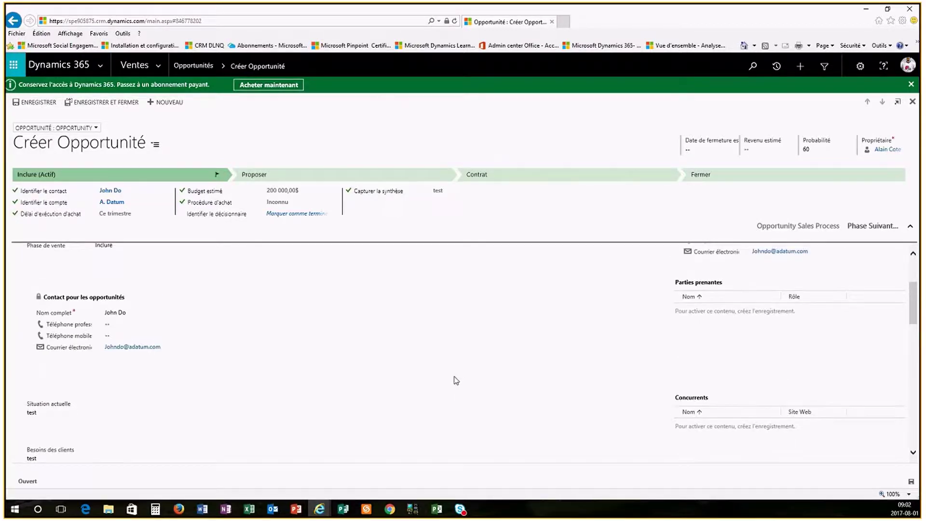
Step: Review the filled-in summary fields and save the new opportunity
scroll(455, 381, up, 1)
scroll(456, 380, down, 1)
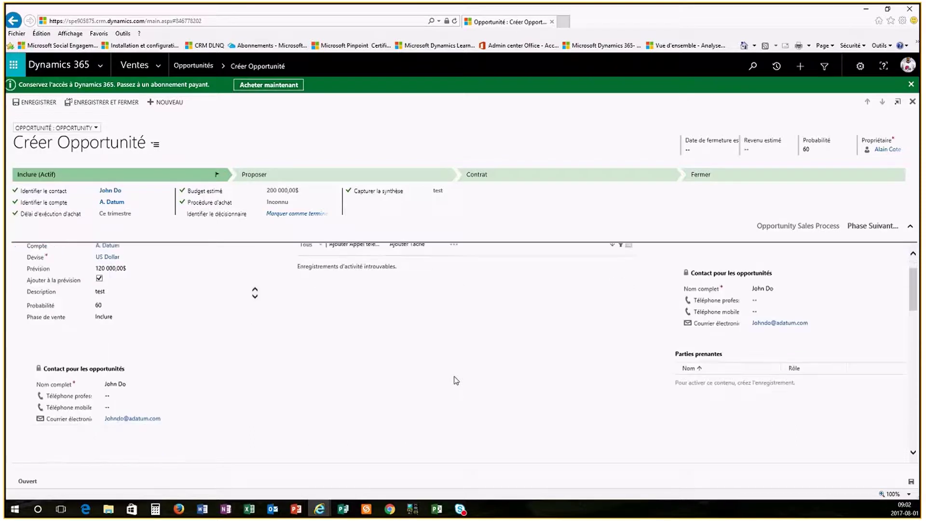
scroll(454, 384, up, 1)
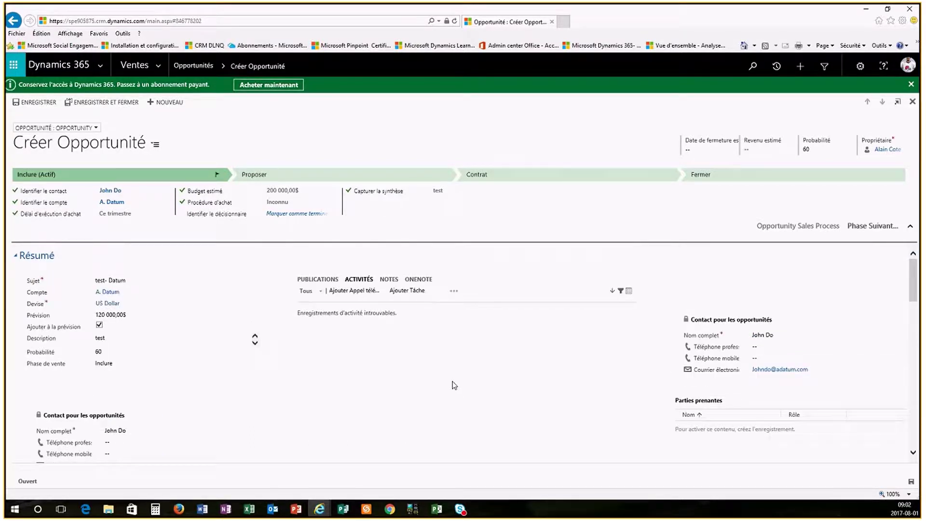
scroll(472, 354, down, 2)
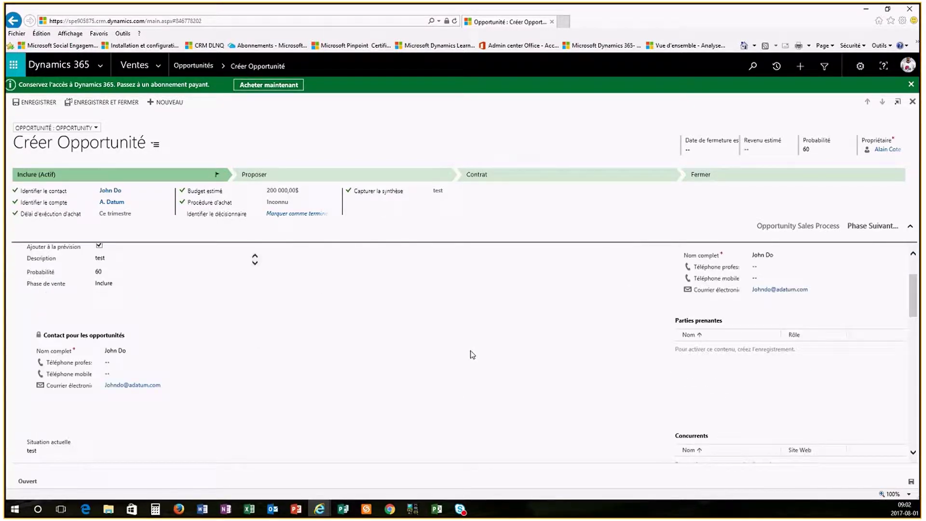
scroll(472, 355, down, 8)
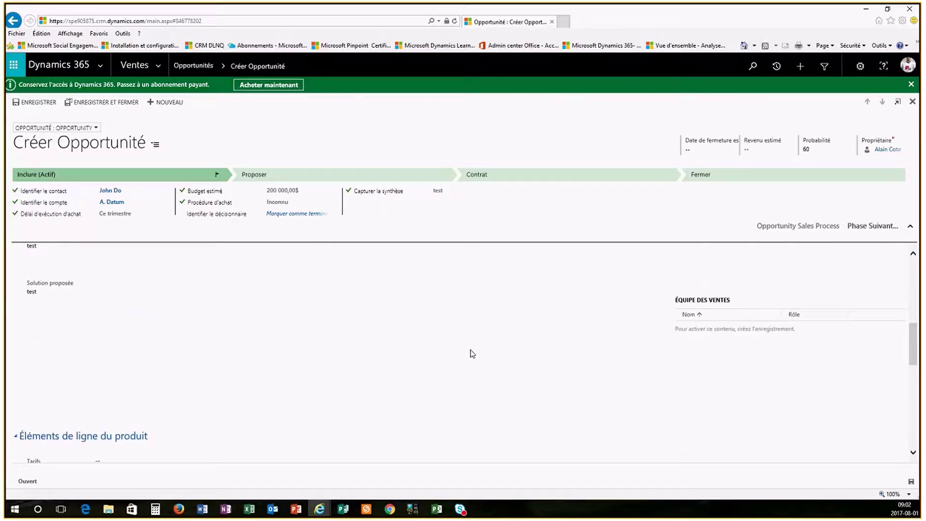
scroll(472, 355, up, 2)
scroll(472, 351, up, 4)
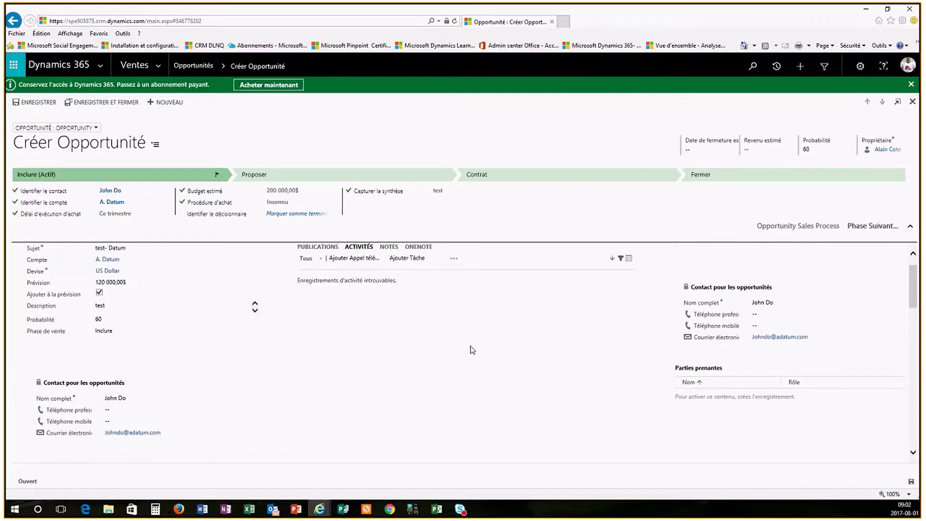
click(32, 104)
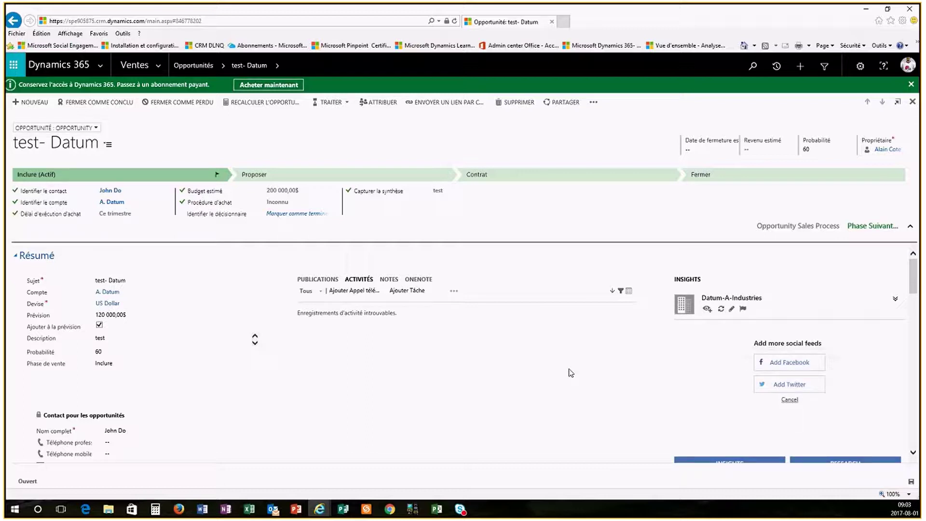
Step: Add the opportunity's primary contact to the stakeholders (Parties prenantes) with the role Décisionnaire
scroll(570, 372, down, 1)
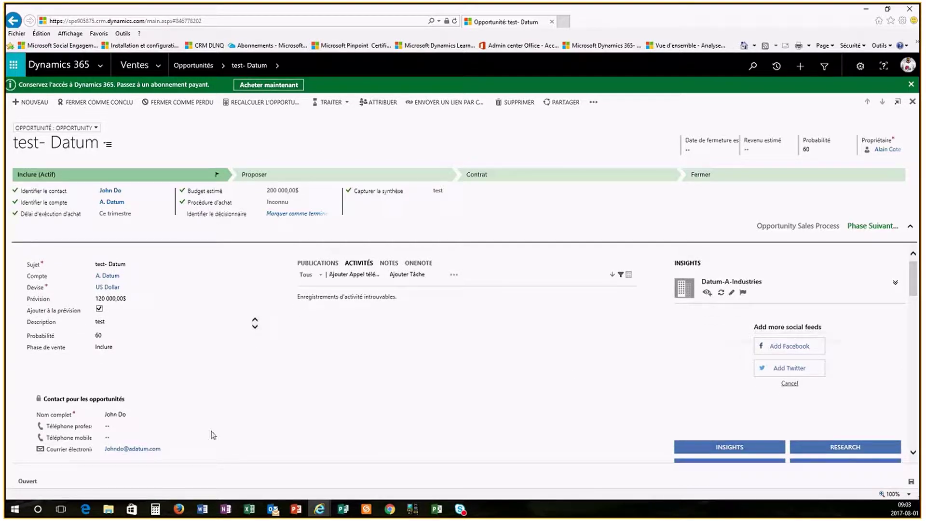
scroll(530, 434, down, 1)
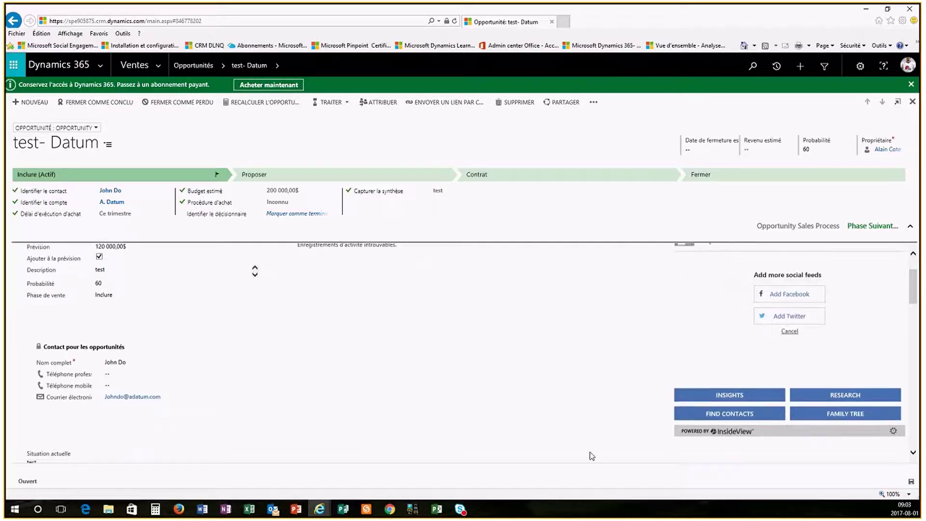
scroll(583, 446, down, 4)
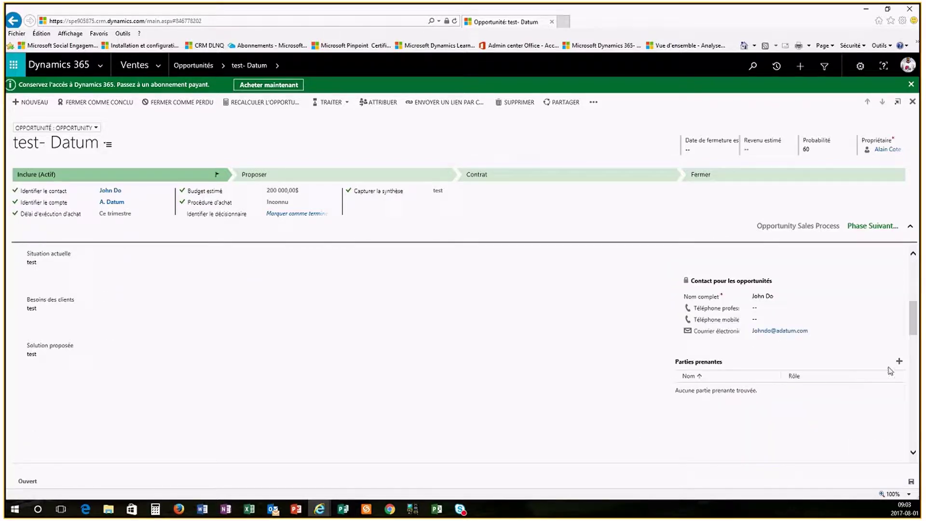
click(899, 361)
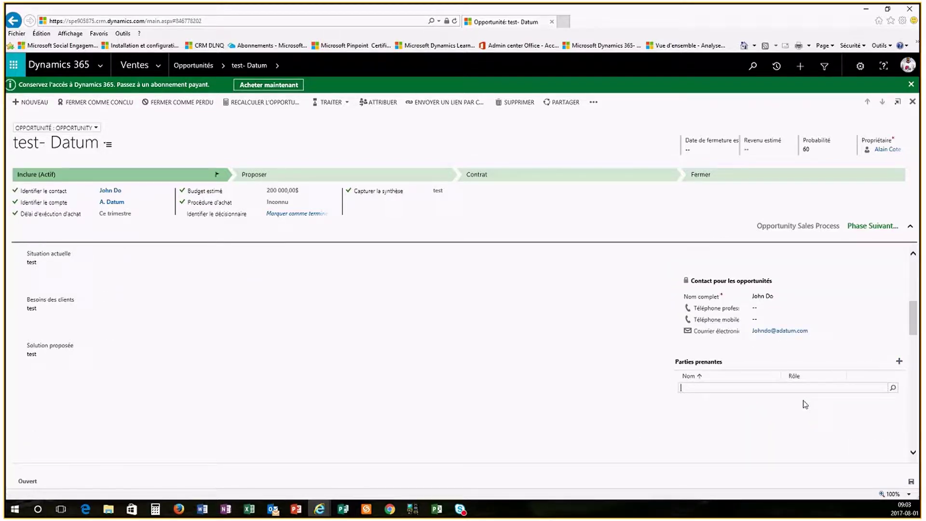
text(John)
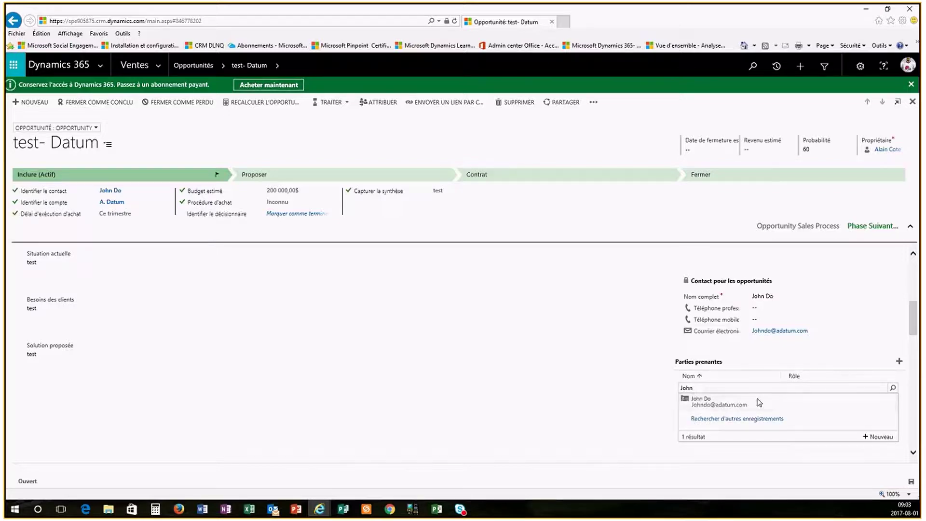
click(758, 402)
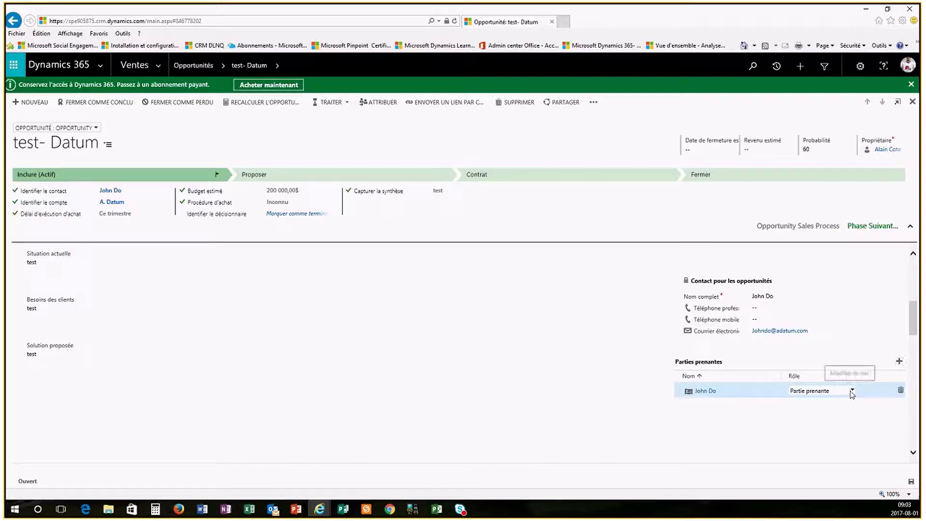
click(849, 392)
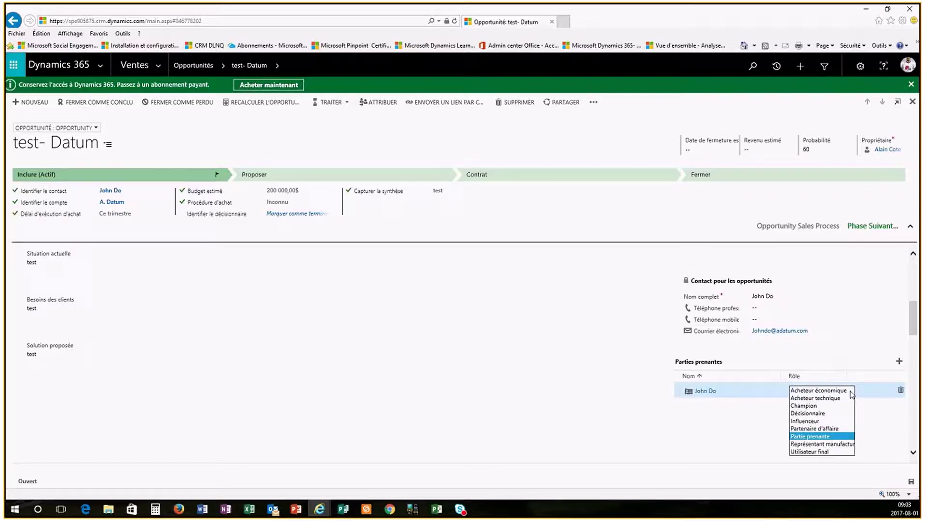
click(814, 413)
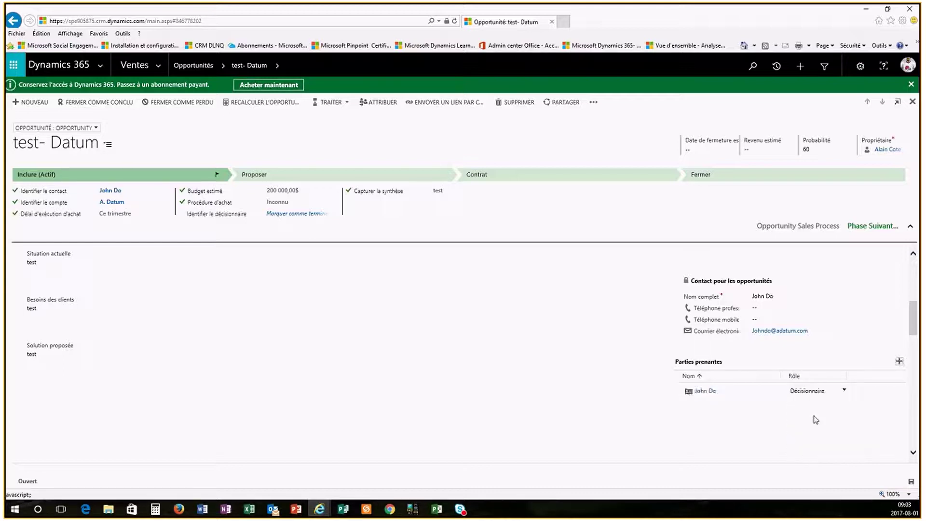
Step: Find a second contact by first name and add them to the stakeholders (Parties prenantes)
click(899, 361)
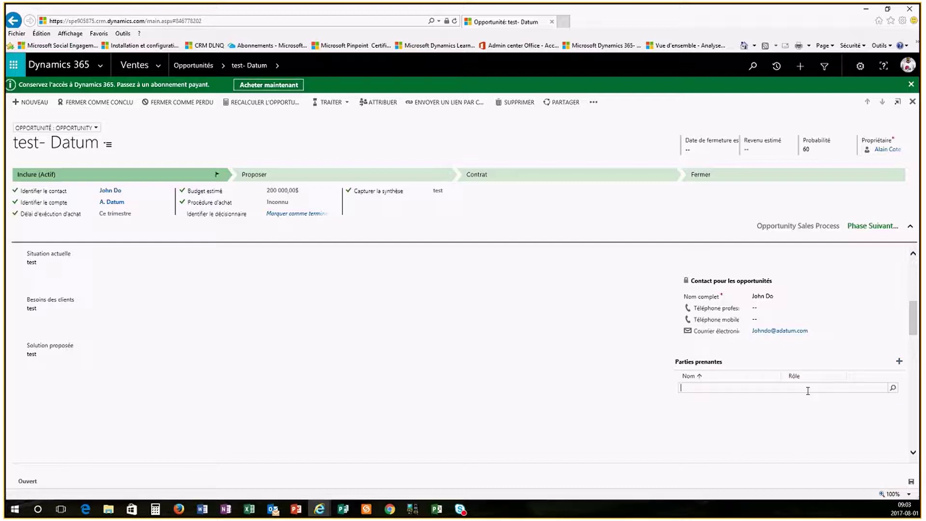
text(Alexis)
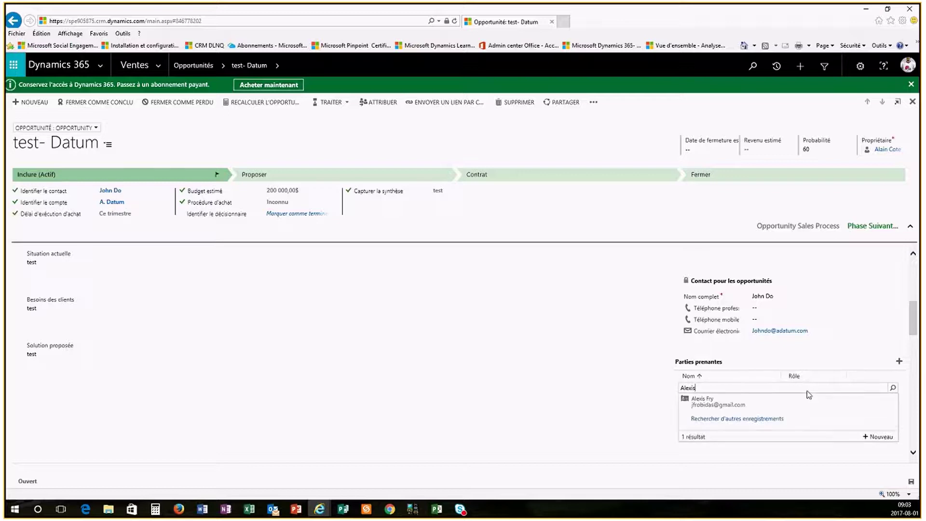
click(770, 403)
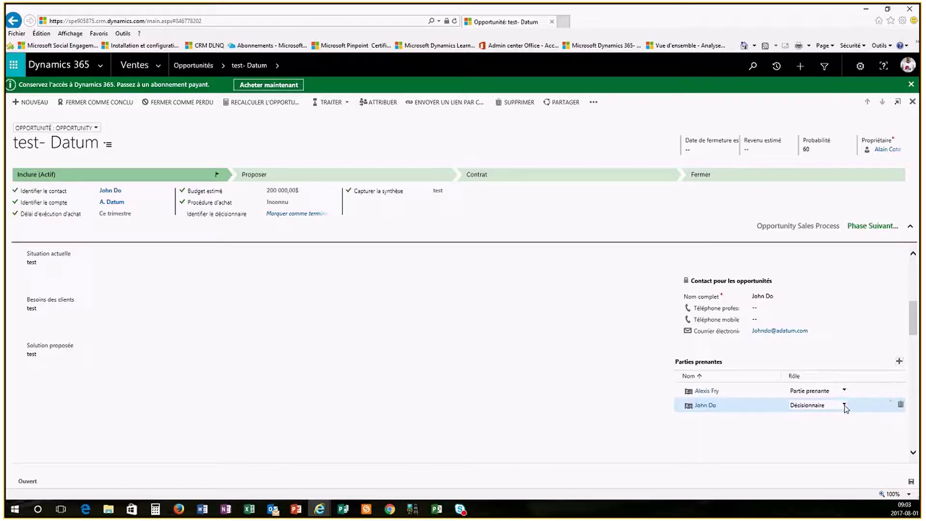
Step: Set the second stakeholder's role to Partenaire d'affaire and replace it with the manufacturer representative role (Représentant manufactur…)
click(845, 408)
click(853, 398)
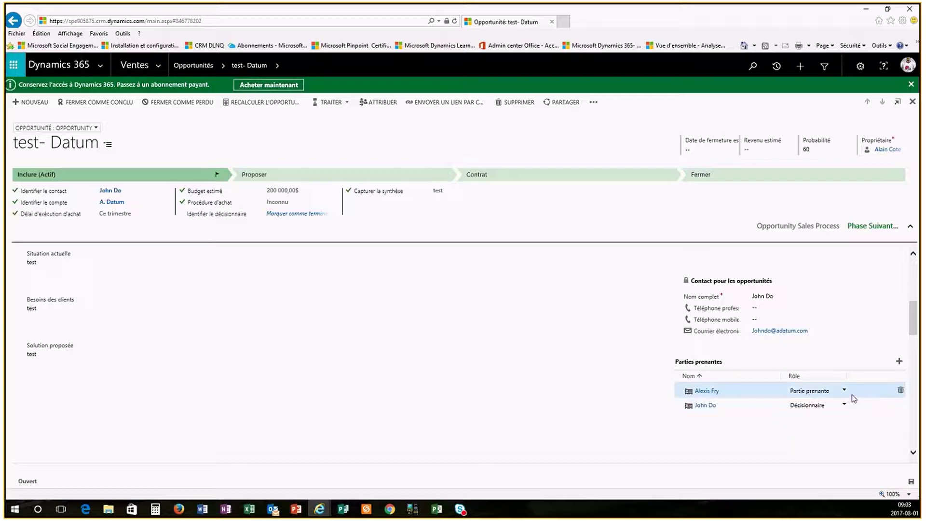
click(845, 390)
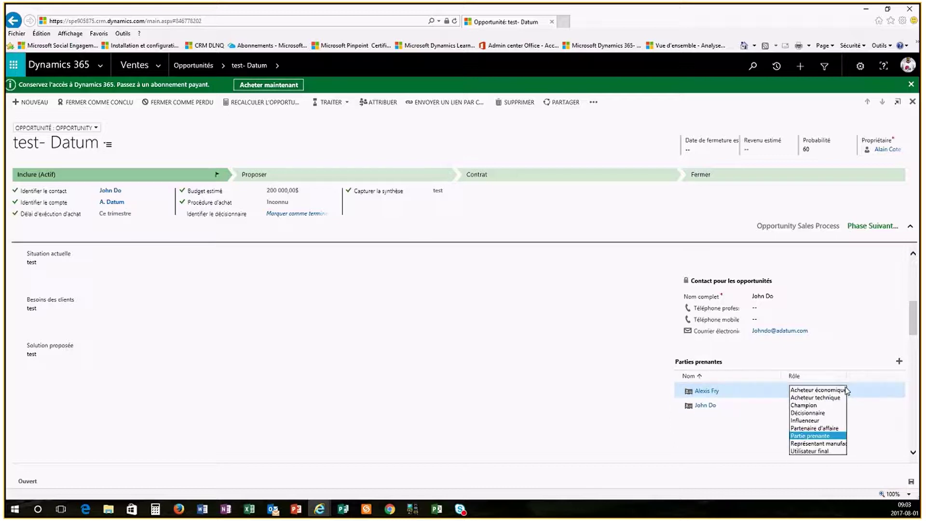
click(819, 428)
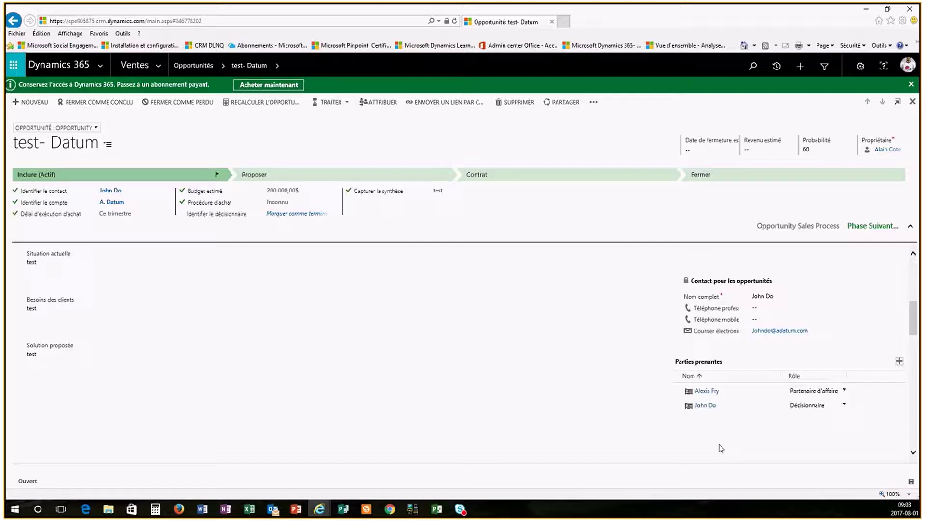
click(841, 393)
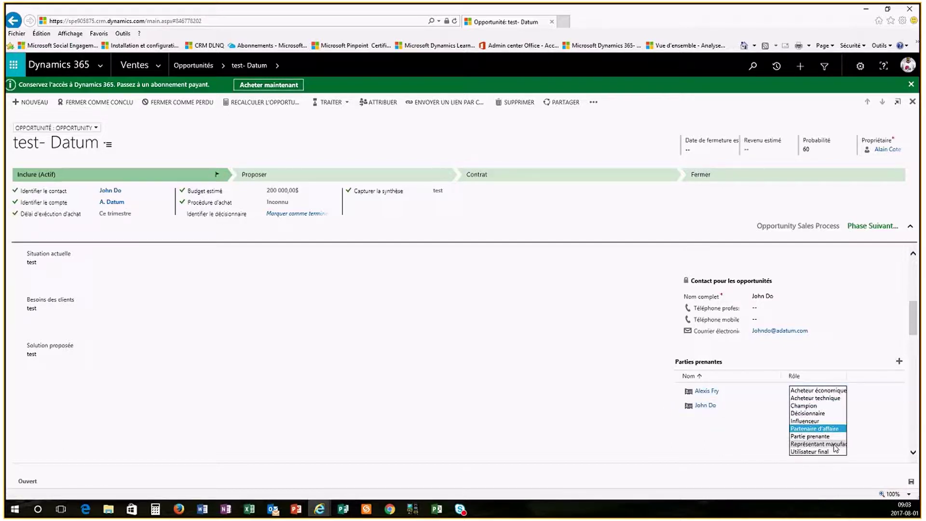
click(834, 443)
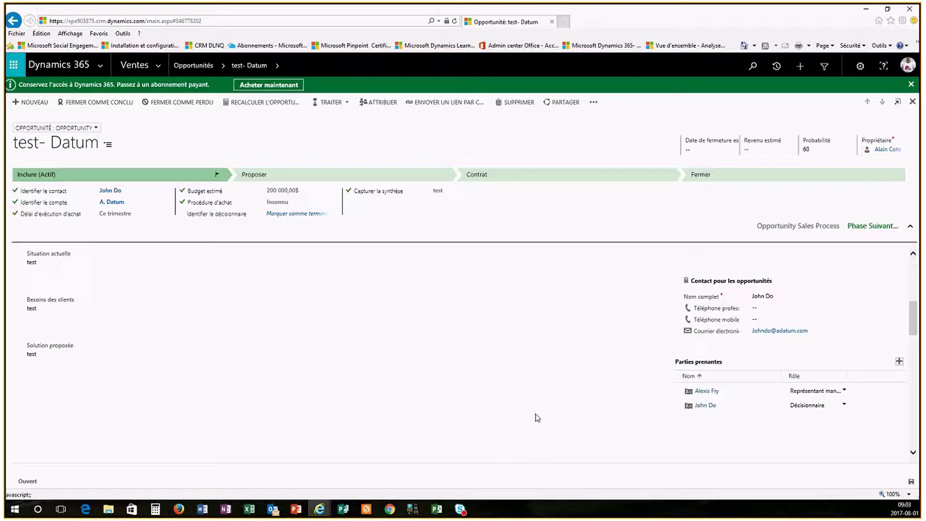
Step: Add Hoover Warehouses to the opportunity's competitors (Concurrents)
scroll(537, 418, down, 5)
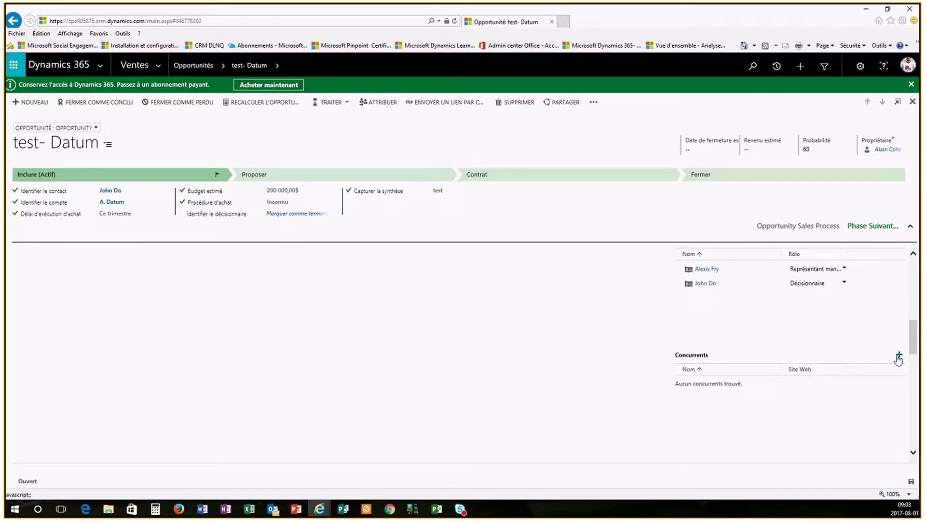
click(898, 357)
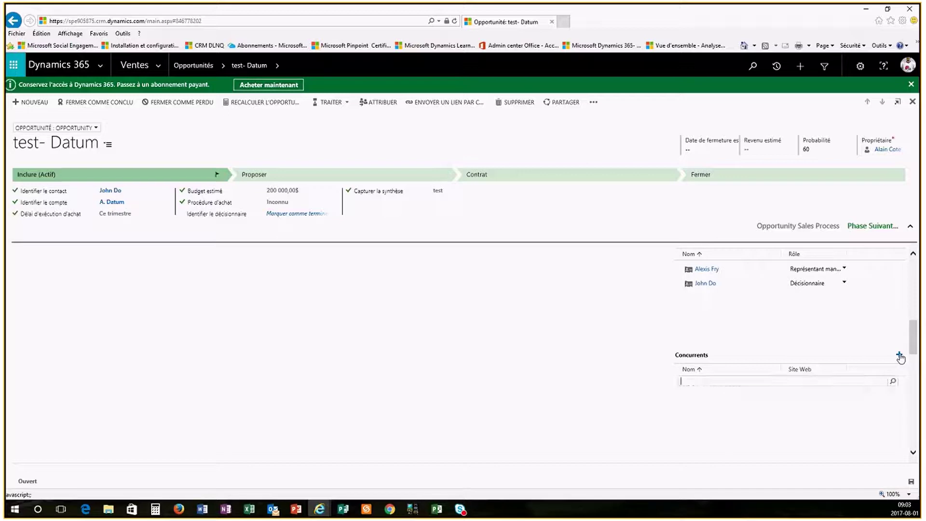
click(893, 382)
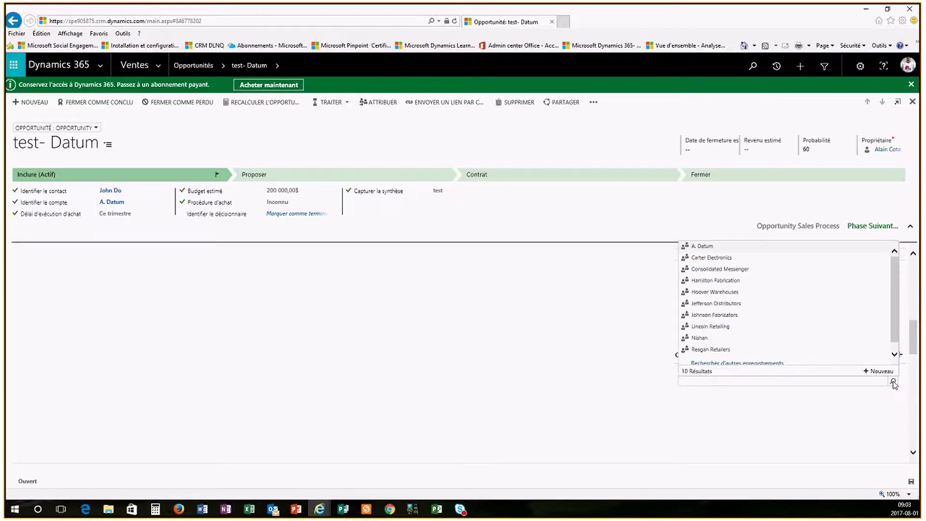
click(715, 292)
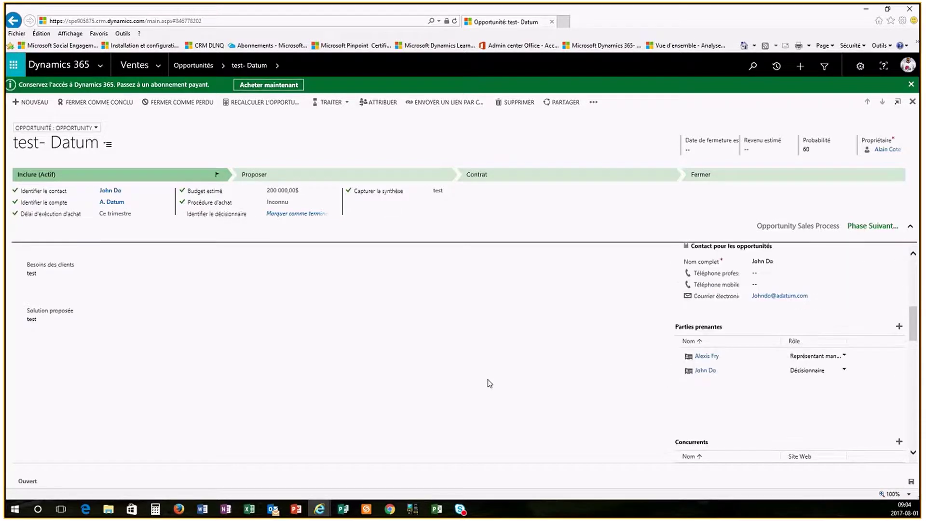
Step: Add the opportunity's owner to the sales team (Équipe des ventes), looking them up by first name
scroll(488, 383, down, 3)
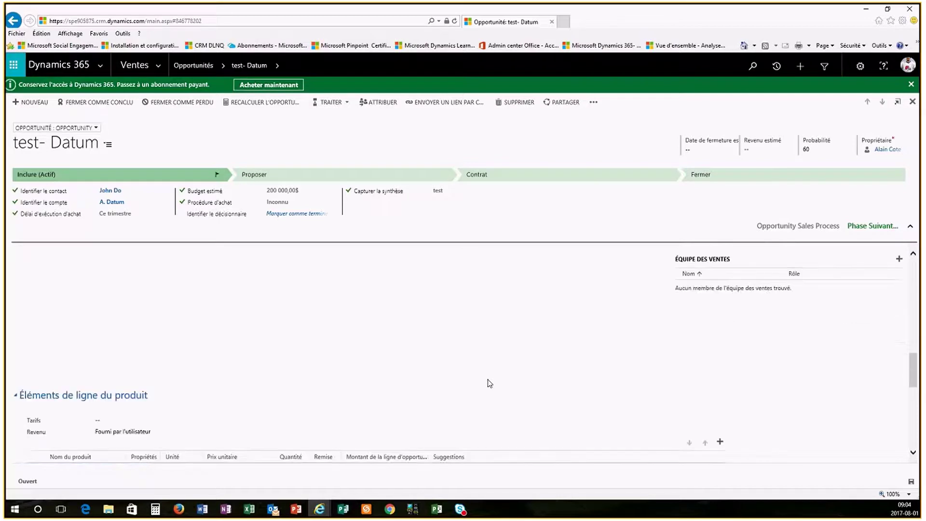
scroll(488, 383, up, 2)
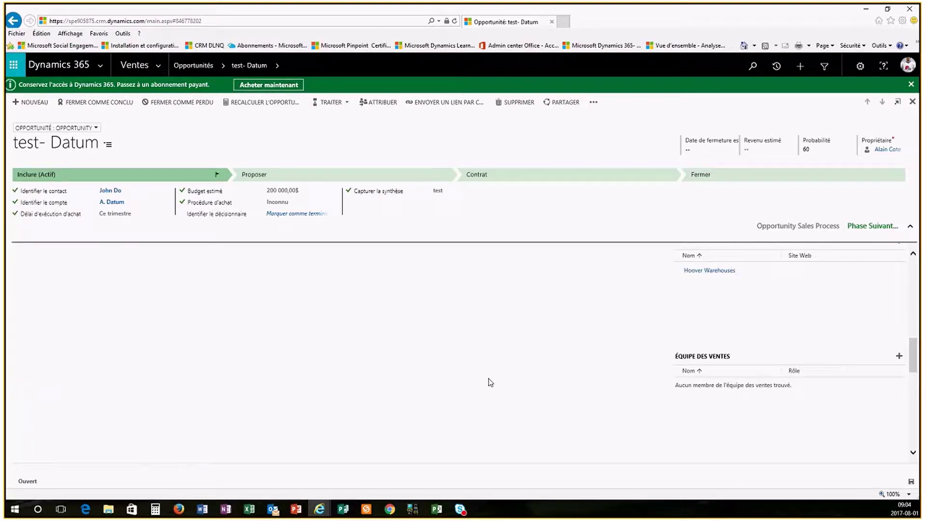
click(900, 356)
text(mi9ch)
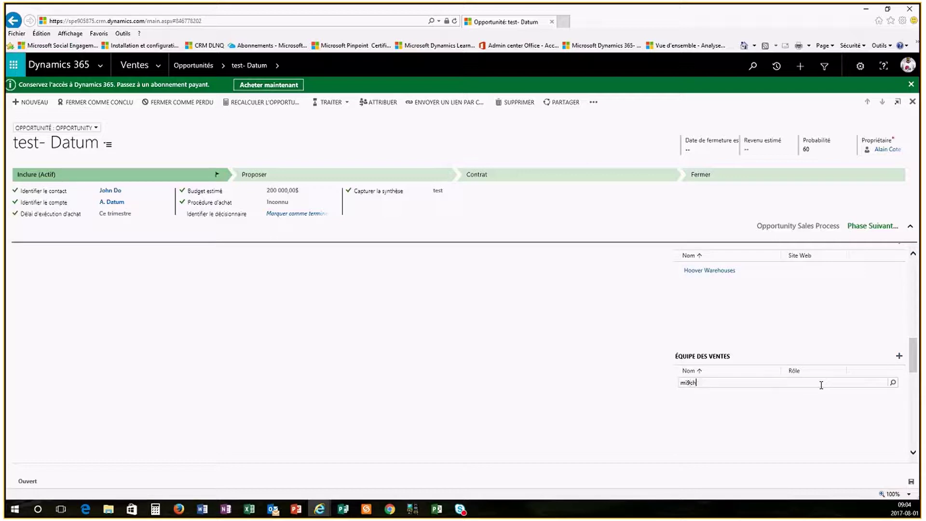
key(BackSpace)
key(BackSpace)
key(BackSpace)
key(BackSpace)
key(BackSpace)
text(alain)
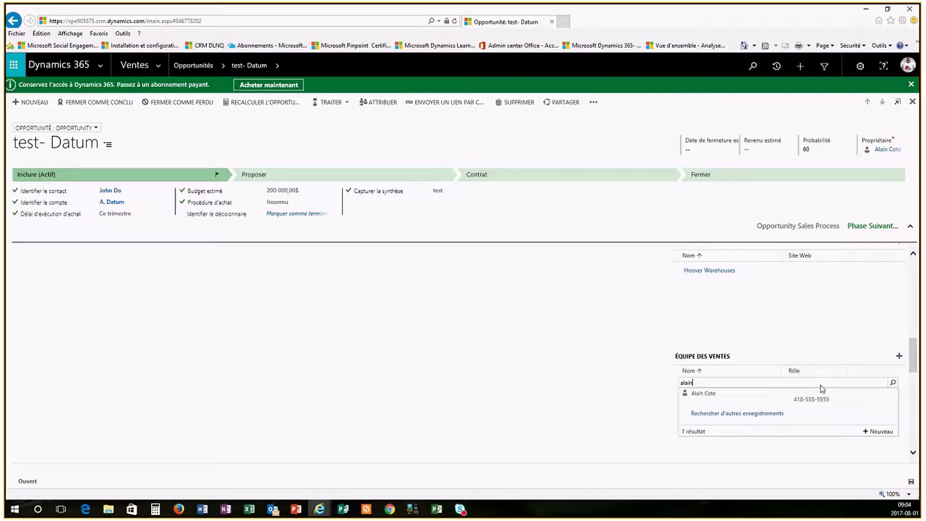
click(821, 390)
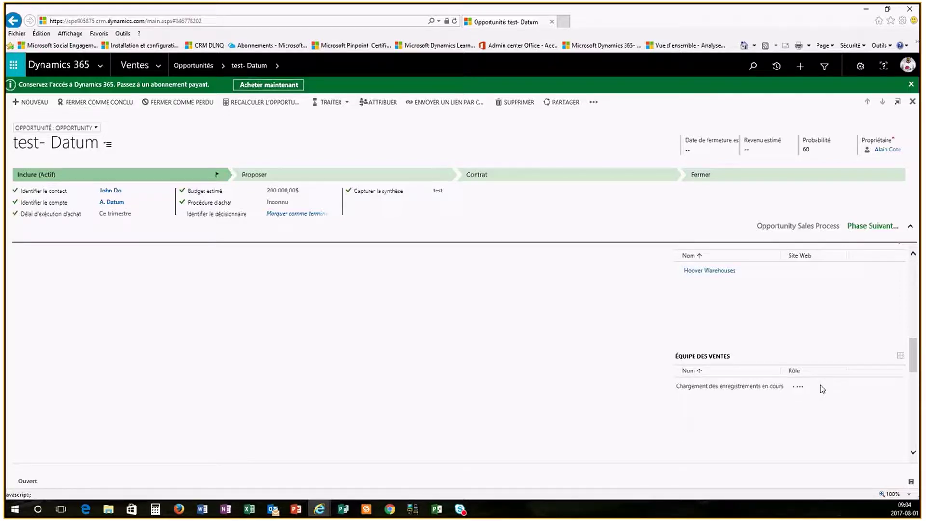
Step: Look up a second colleague by first name and add them to the sales team (Équipe des ventes)
click(899, 357)
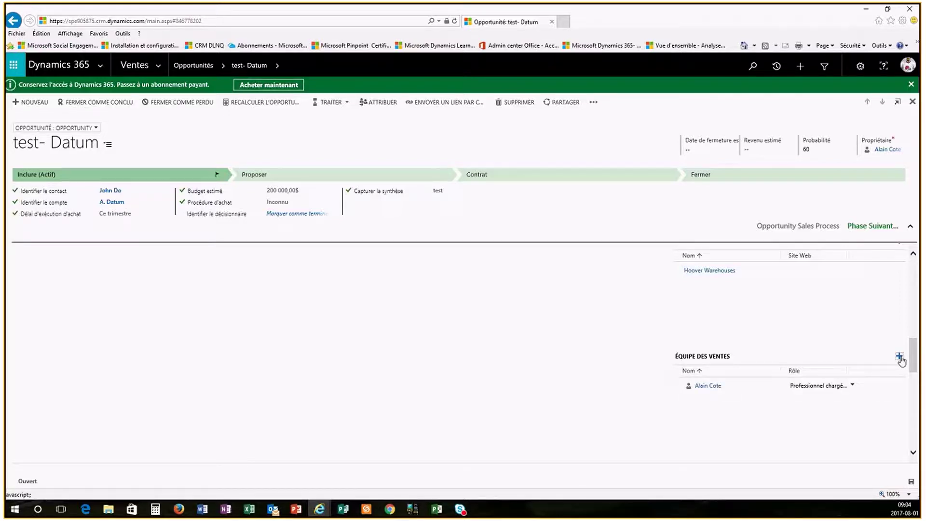
text(m)
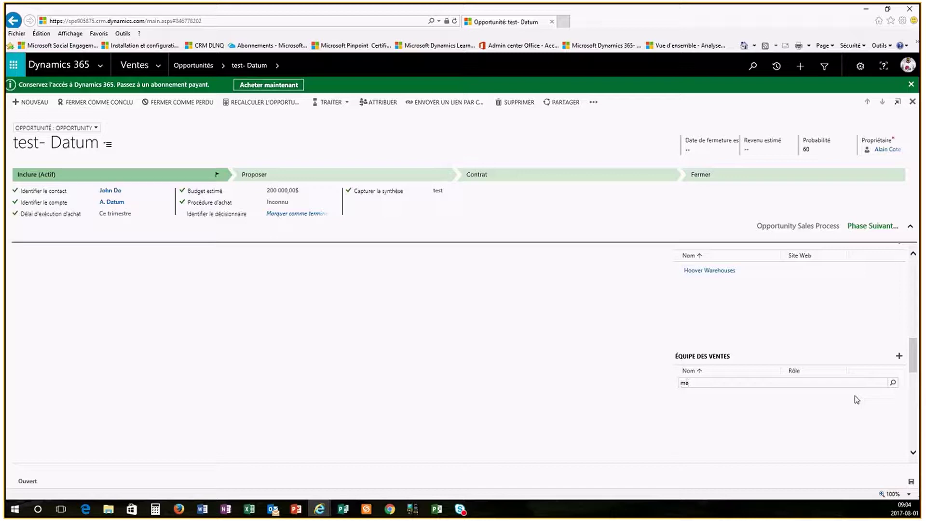
text(ichel)
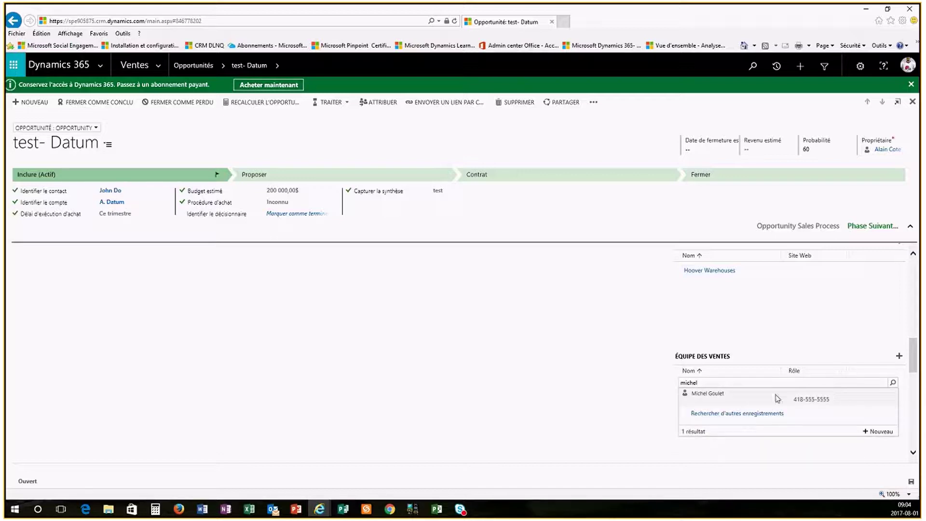
click(778, 398)
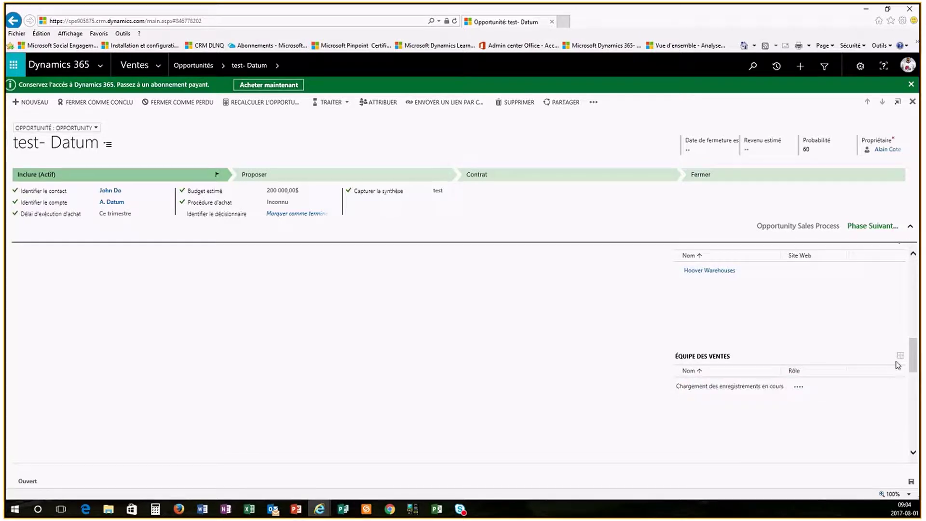
Step: Look up a third colleague by first name and last initial and add them to the sales team (Équipe des ventes)
click(899, 357)
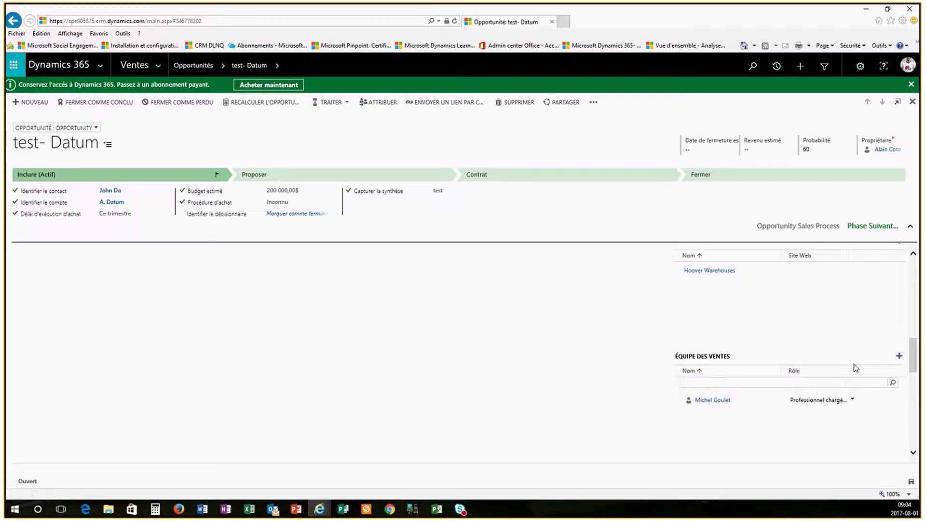
text(marc t)
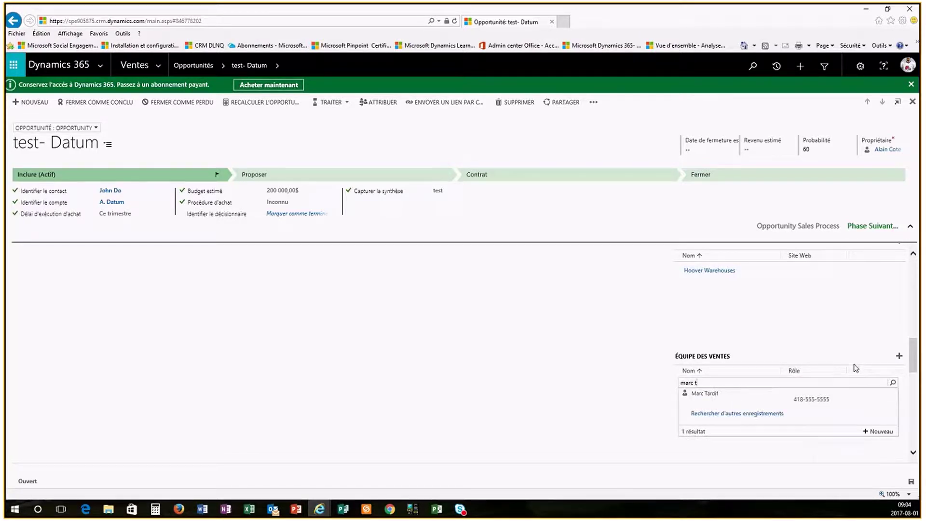
click(747, 399)
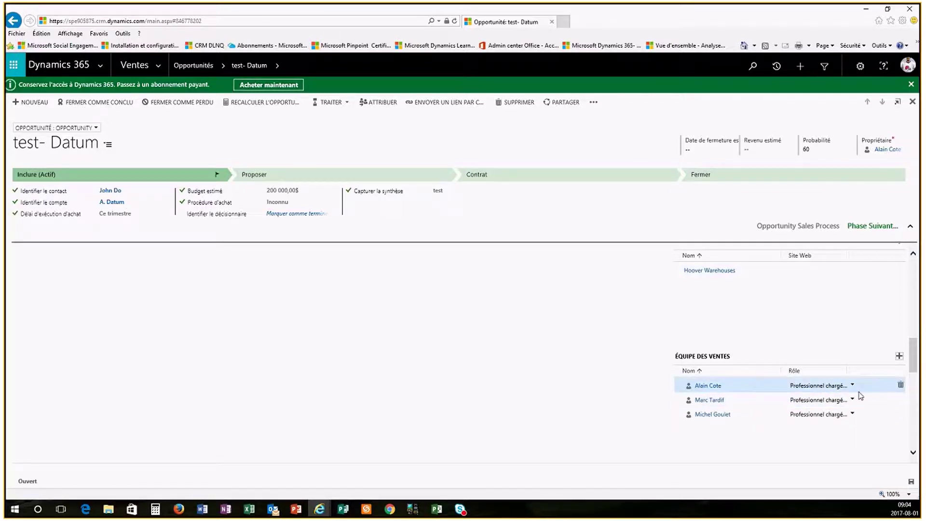
Step: Set the sales team roles, in list order, to Gestionnaire de comptes, Expert de l'industrie and the second Professionnel chargé des… option
click(854, 384)
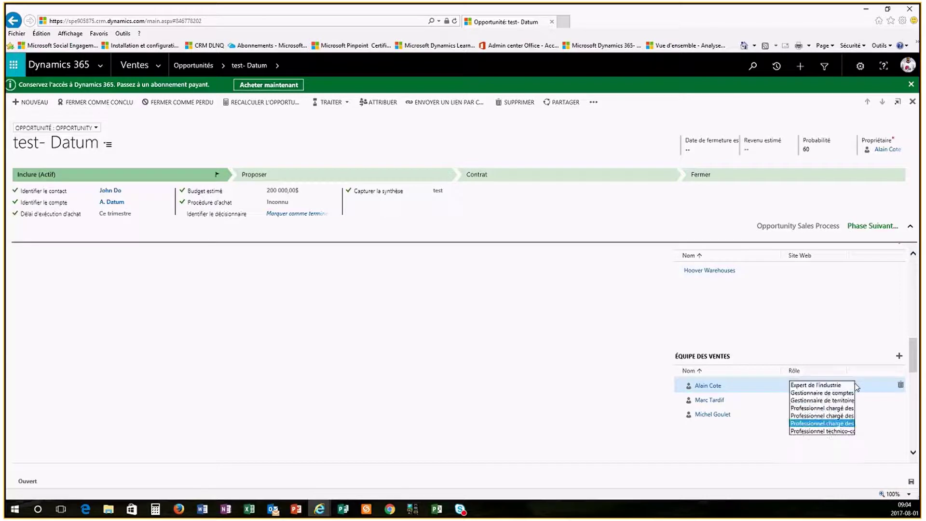
click(828, 394)
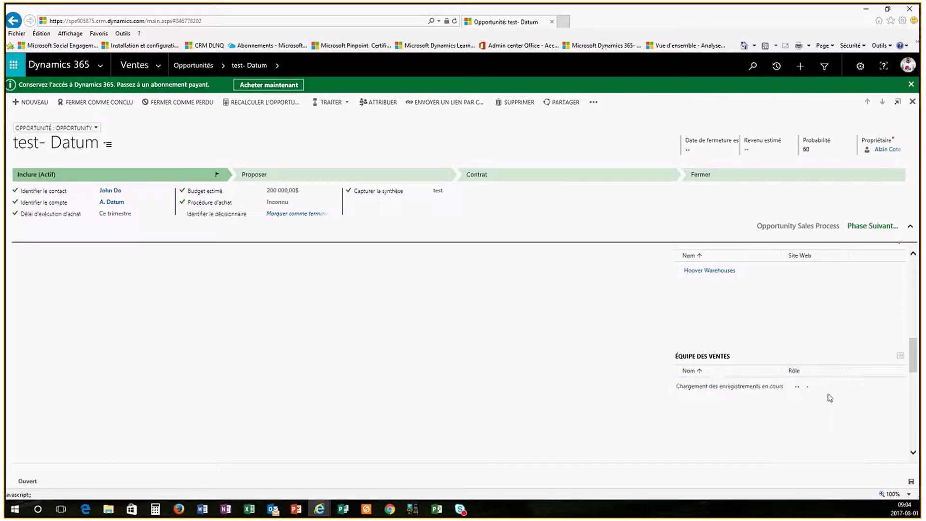
click(852, 399)
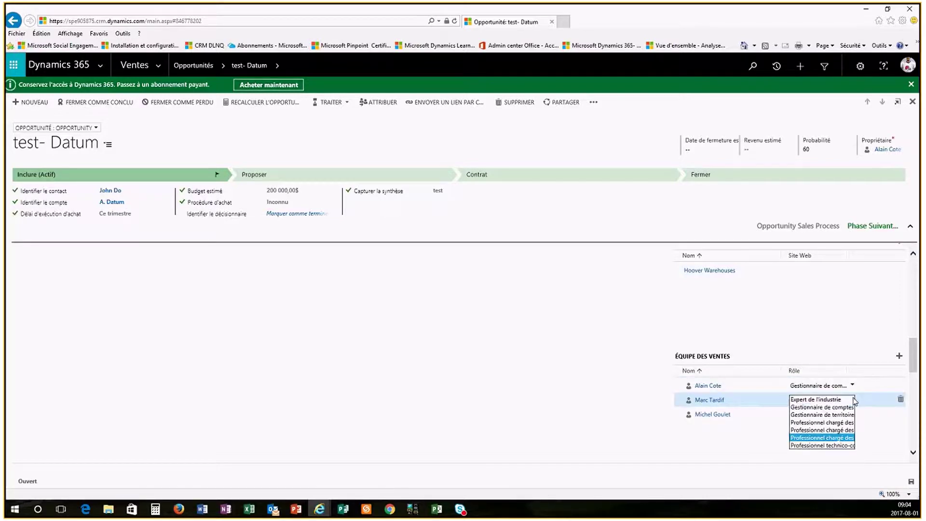
click(835, 399)
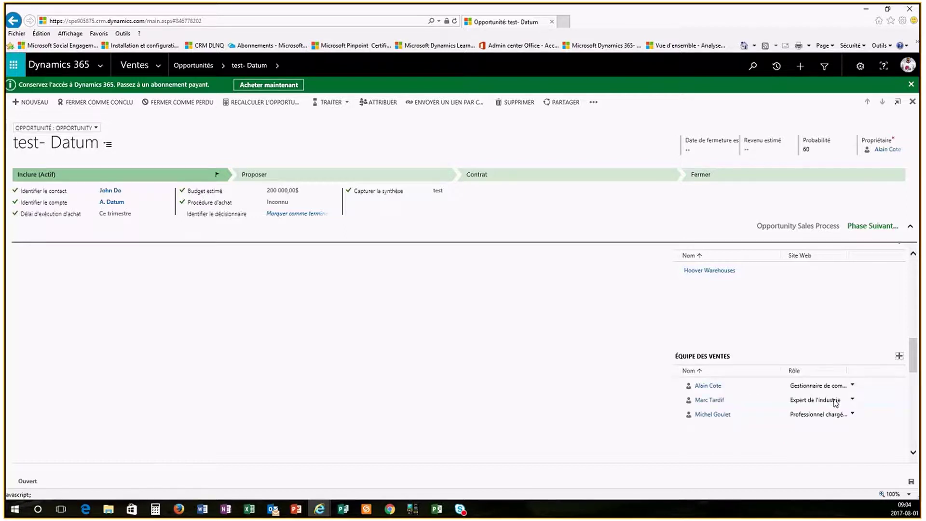
click(845, 414)
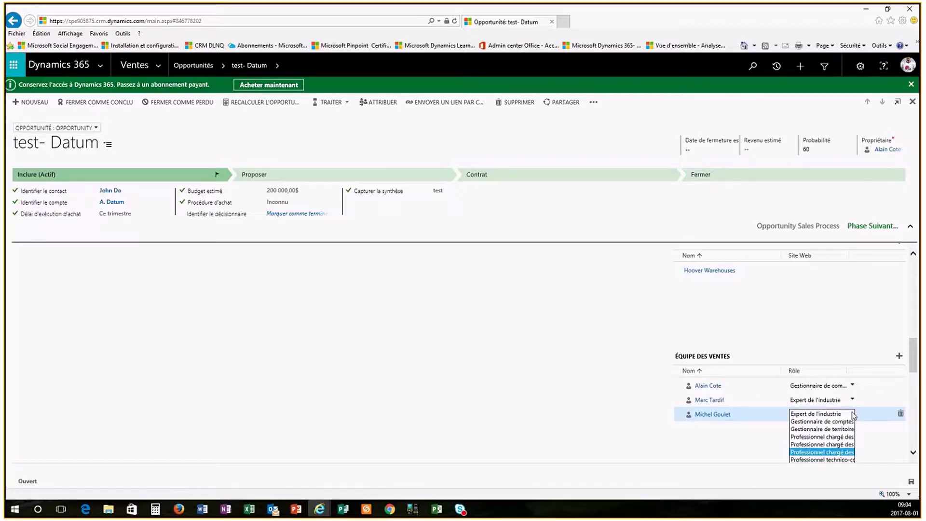
click(837, 445)
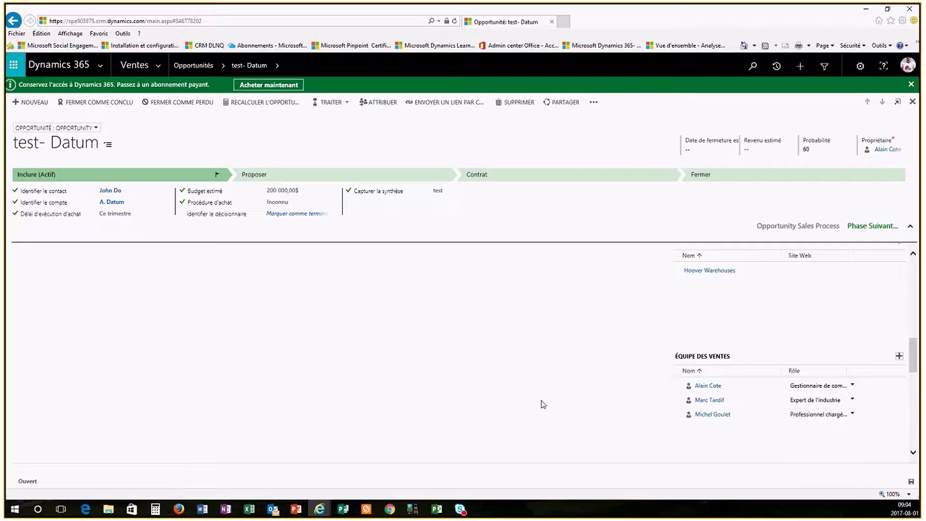
Step: Mark Identifier le décisionnaire as completed and advance the opportunity from the Inclure phase to Proposer
scroll(542, 404, down, 2)
scroll(535, 406, up, 5)
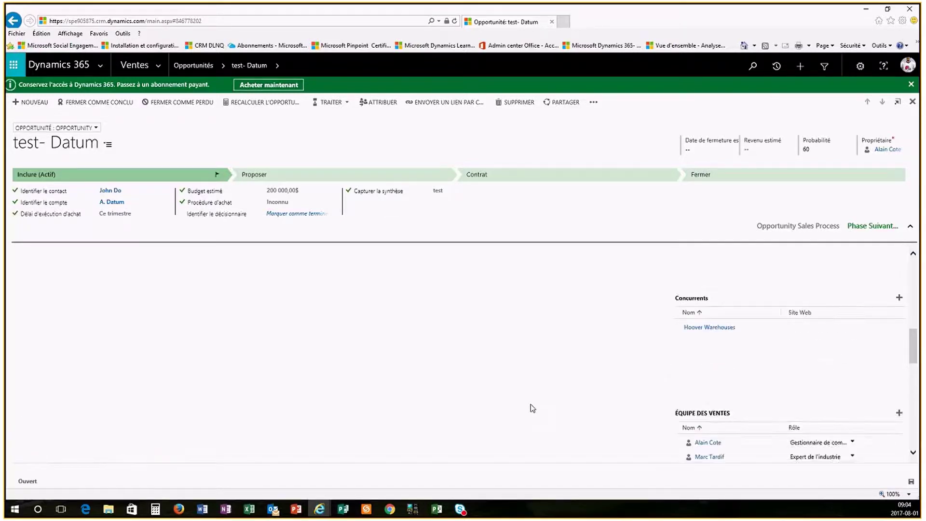
scroll(531, 409, up, 8)
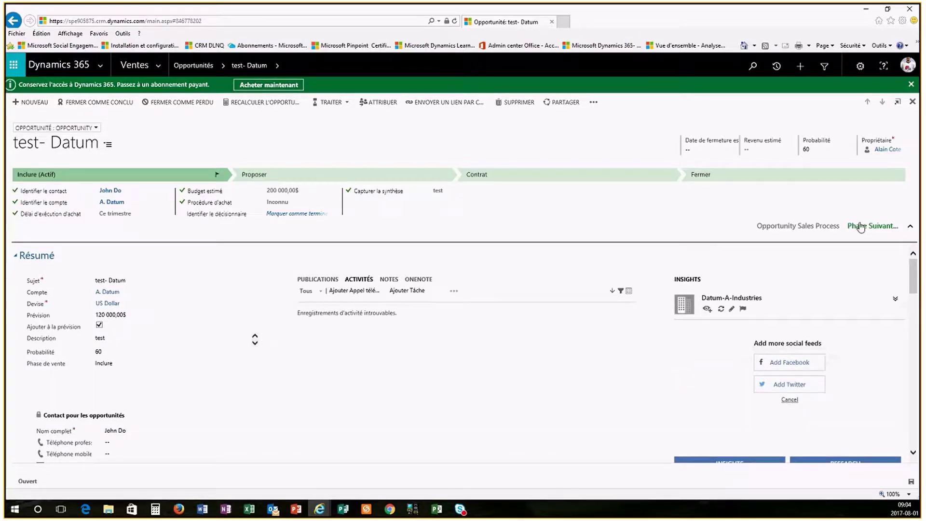
click(294, 215)
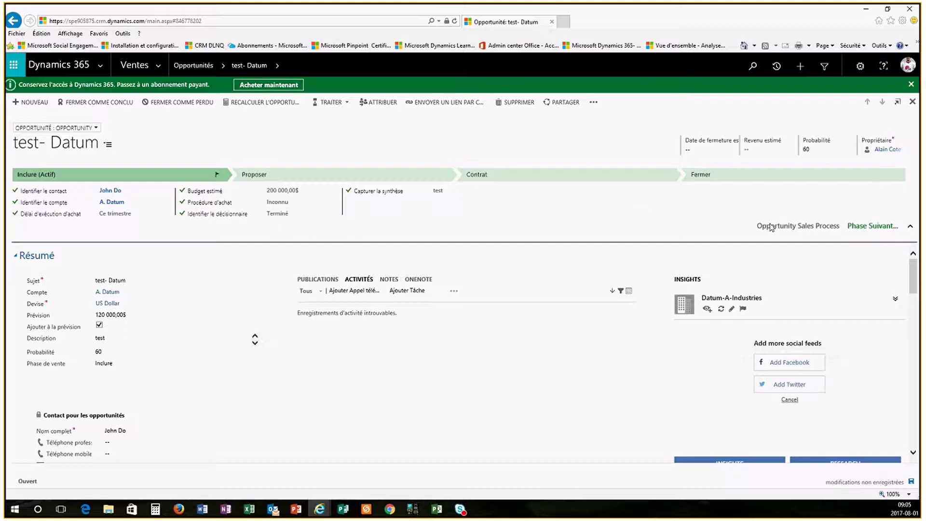
click(863, 228)
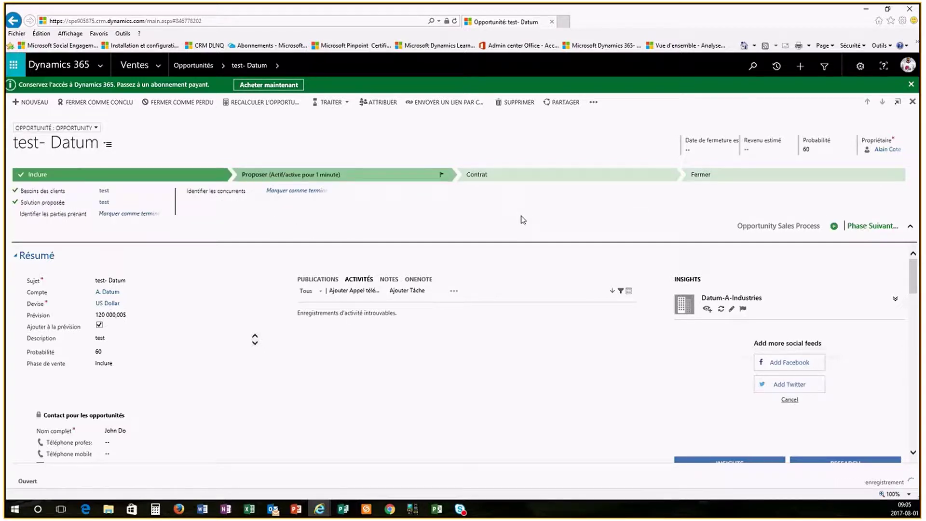
Step: Mark the stakeholder and competitor identification tasks of the Proposer phase as completed and advance the opportunity to Contrat
click(128, 216)
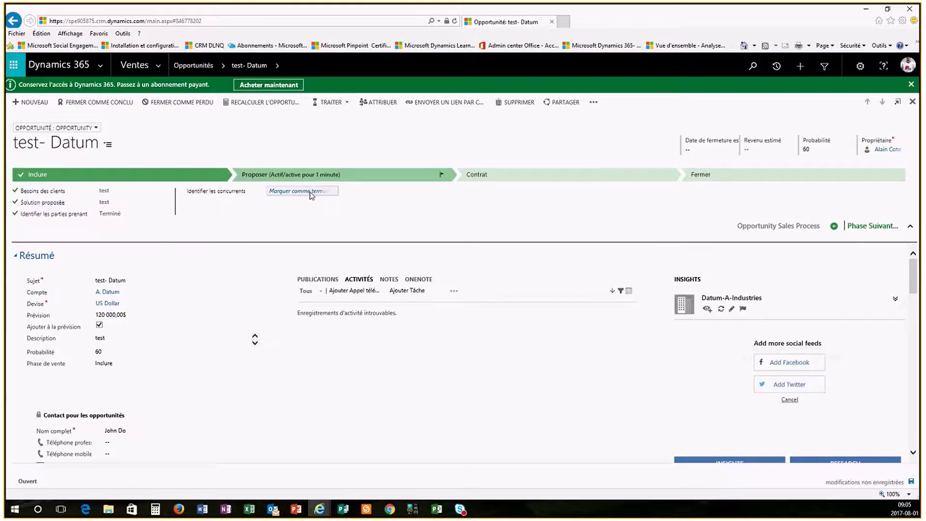
click(310, 193)
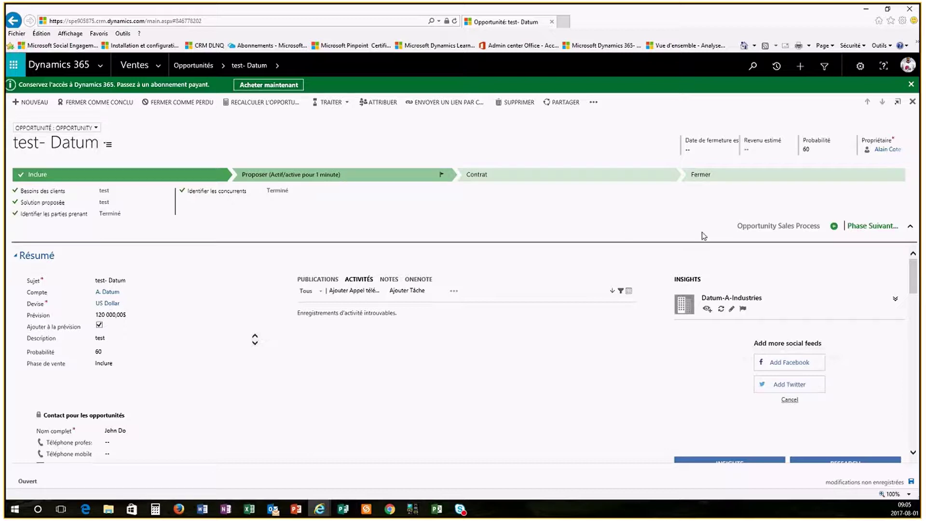
click(872, 226)
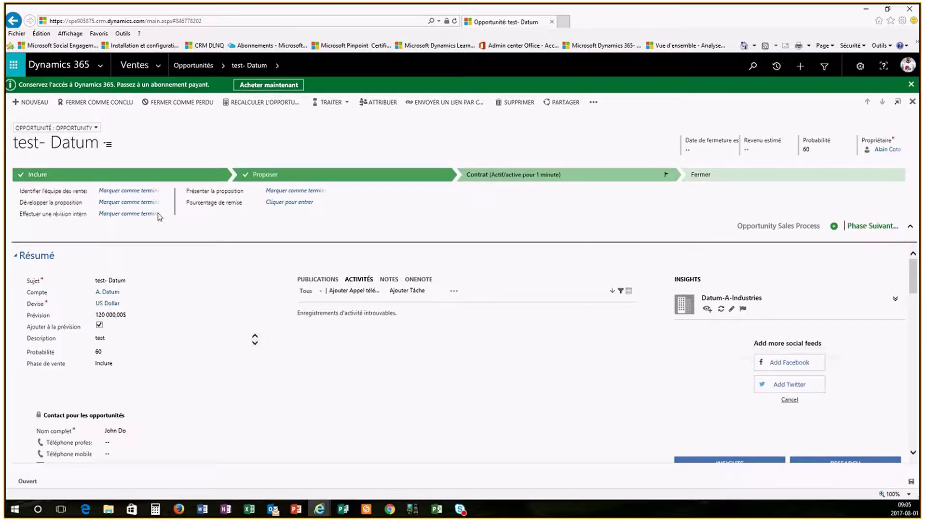
Step: Mark the Contrat phase's tasks for identifying the sales team, developing the proposal, internal review and presenting the proposal as completed
click(130, 192)
click(127, 202)
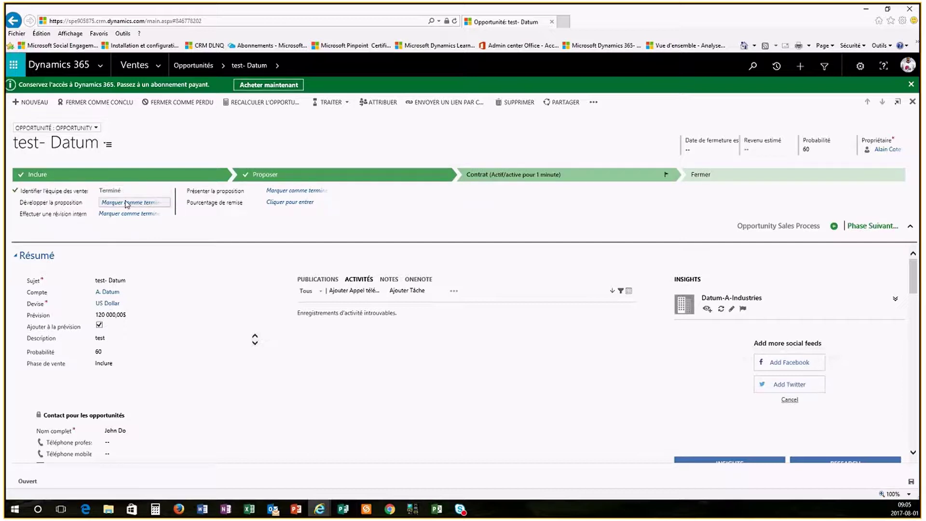
click(127, 203)
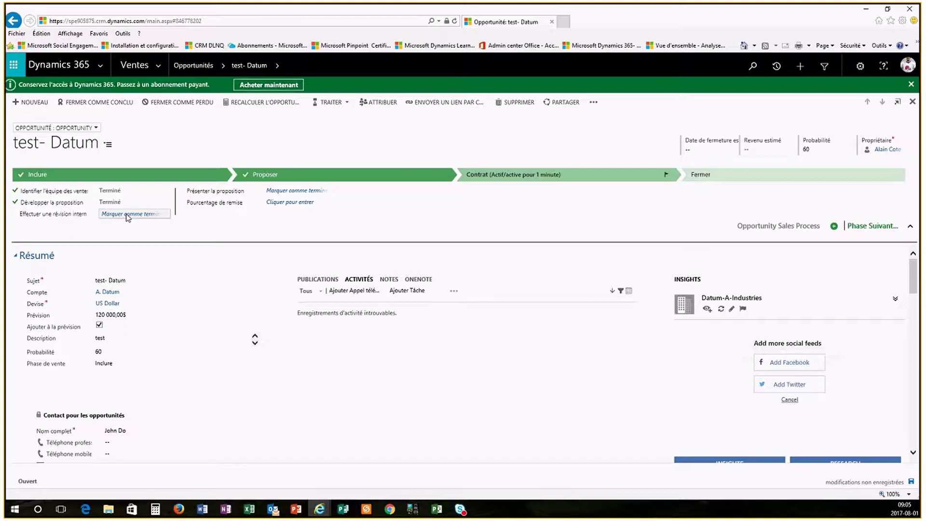
click(127, 215)
click(313, 191)
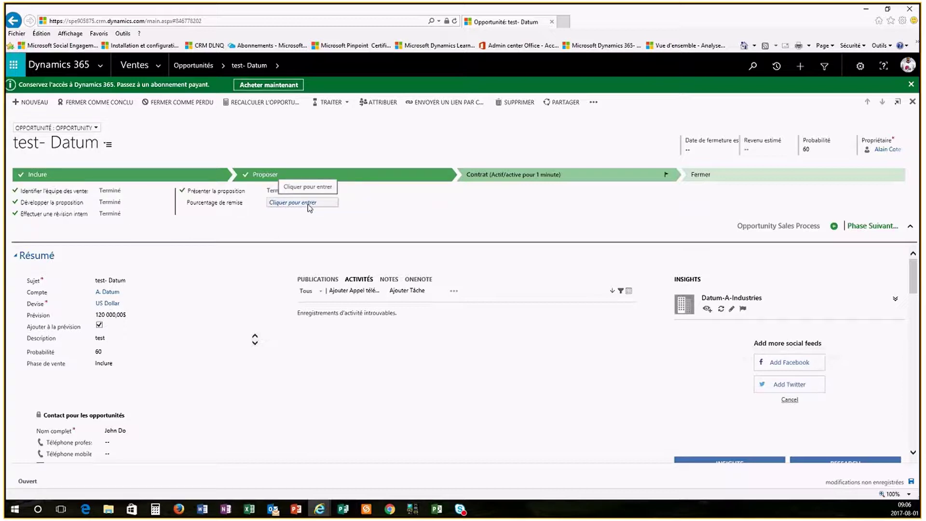
Step: Set the discount percentage (Pourcentage de remise) of the Contrat phase to 0
click(308, 203)
text(0)
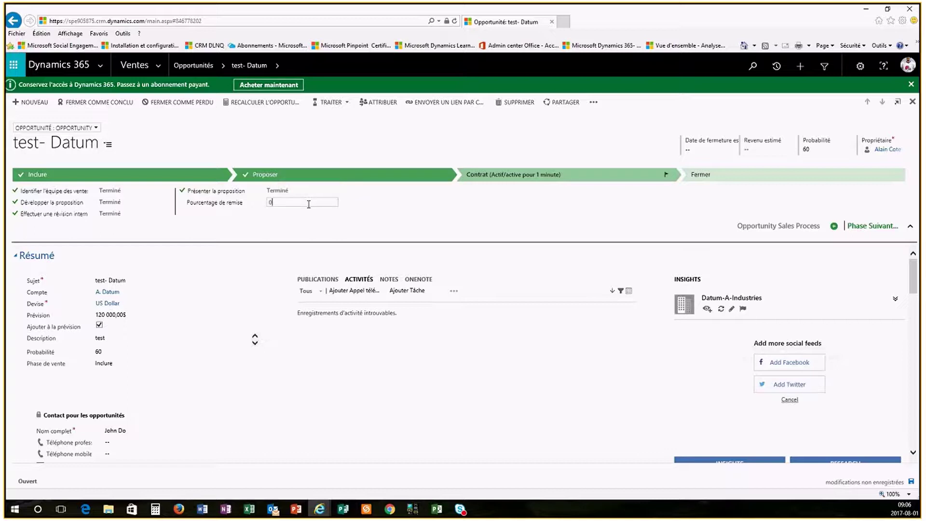
click(462, 210)
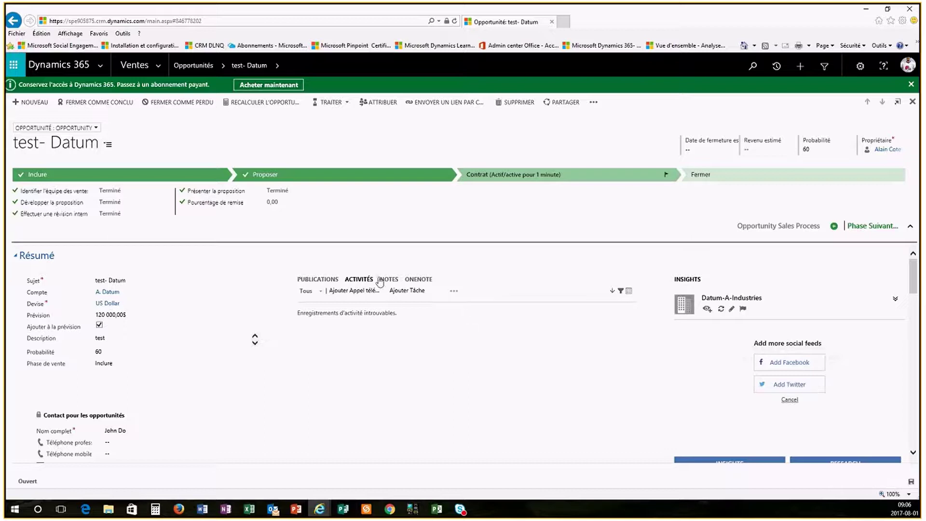
Step: Look at the phone call and task entry forms without creating an activity, and list the other activity types available
click(355, 290)
click(405, 291)
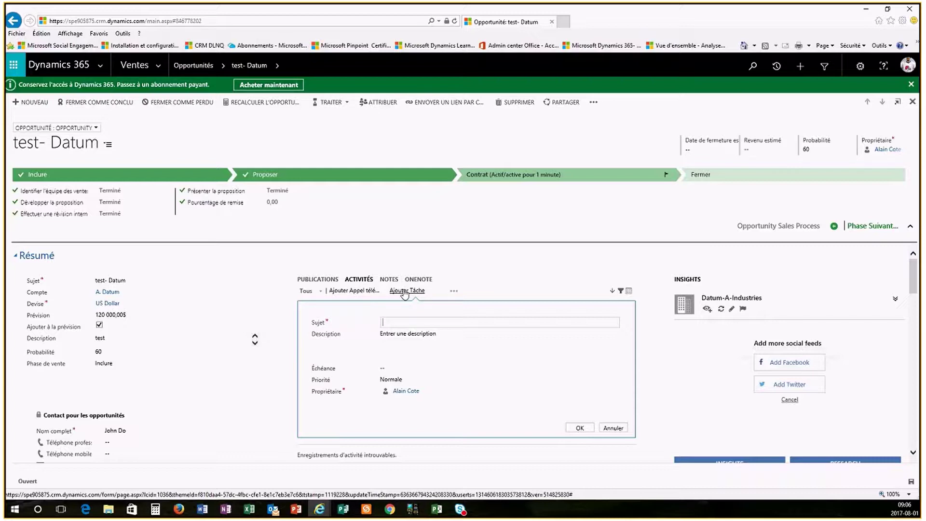
click(453, 292)
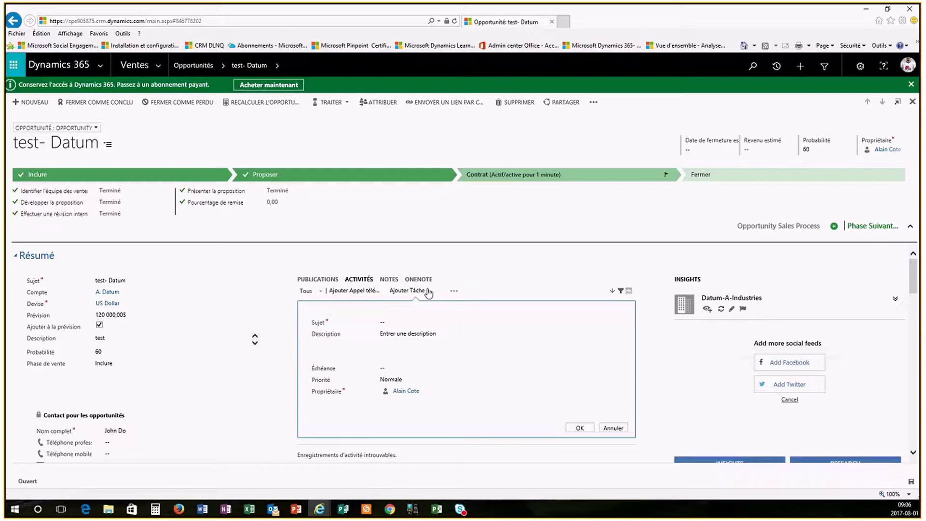
click(613, 428)
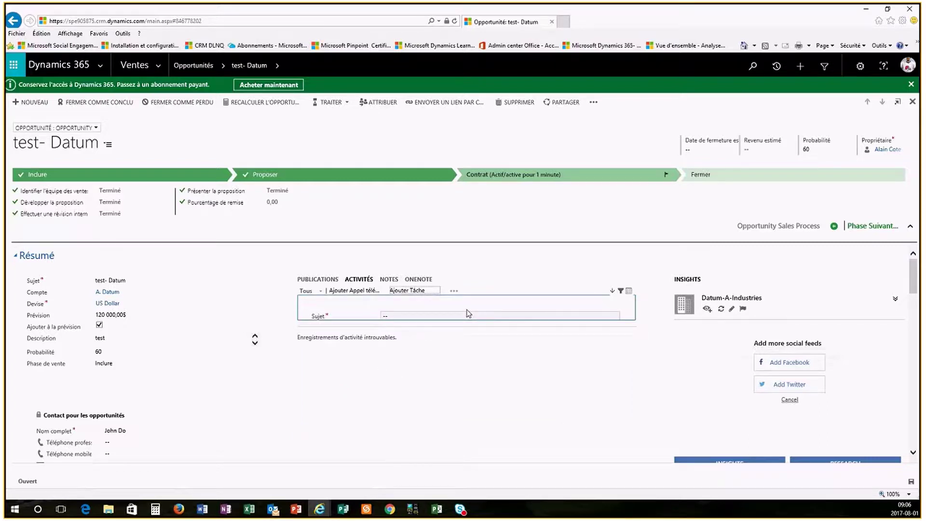
click(454, 291)
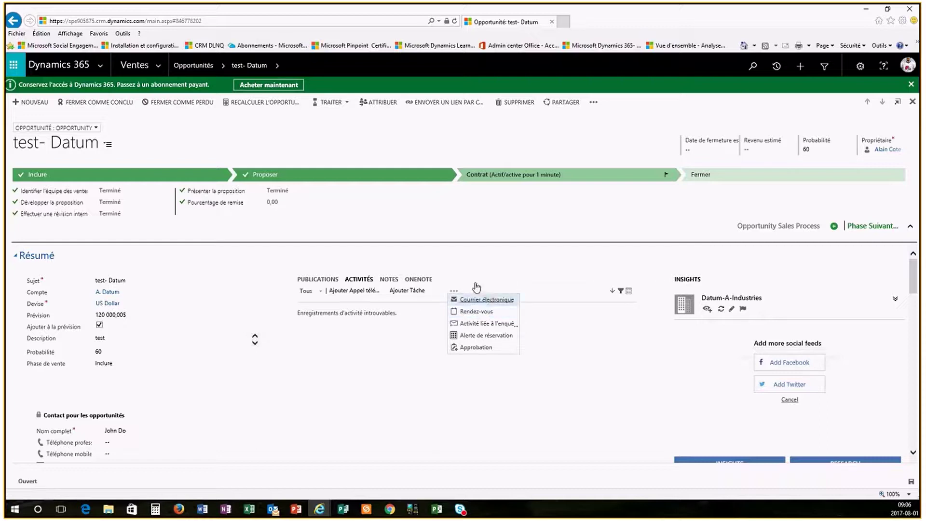
Step: View the opportunity's notes and its OneNote section
click(388, 280)
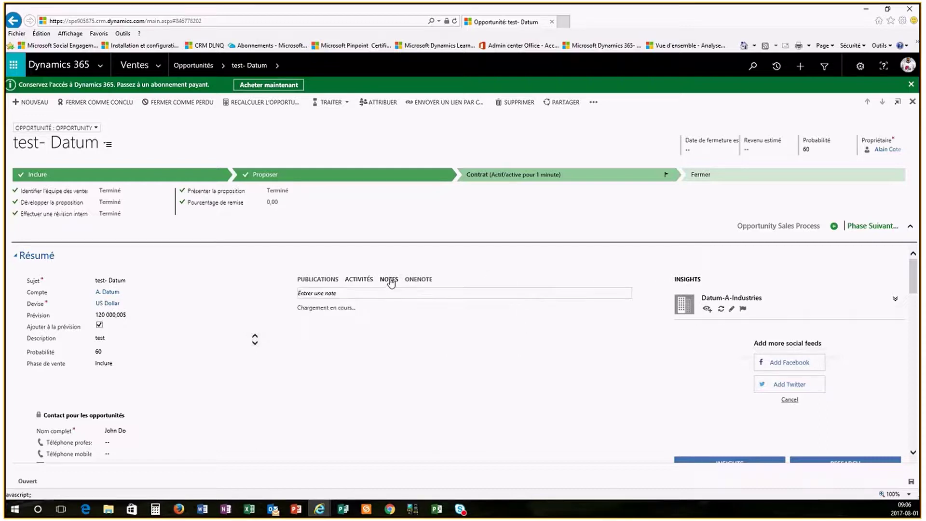
click(422, 280)
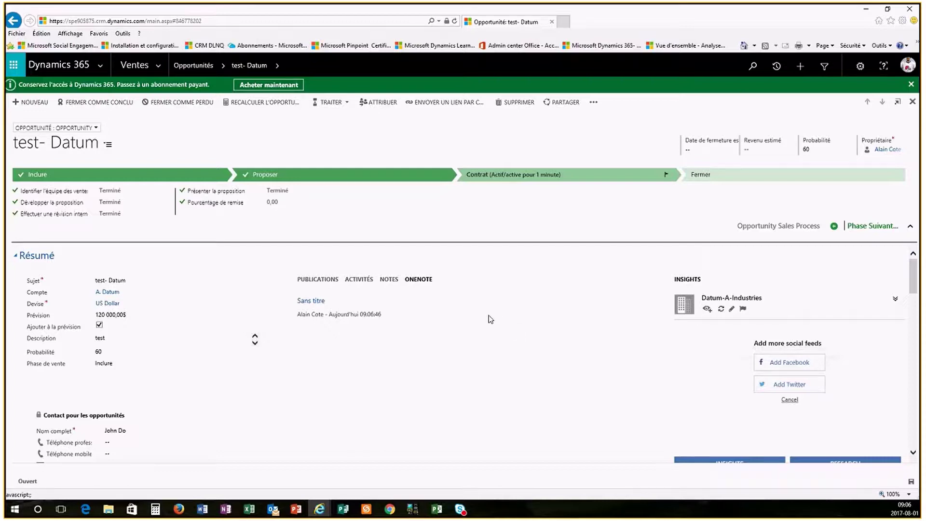
scroll(490, 319, down, 2)
scroll(491, 320, up, 2)
Step: Examine the documents associated with the opportunity and return to its main form
click(277, 68)
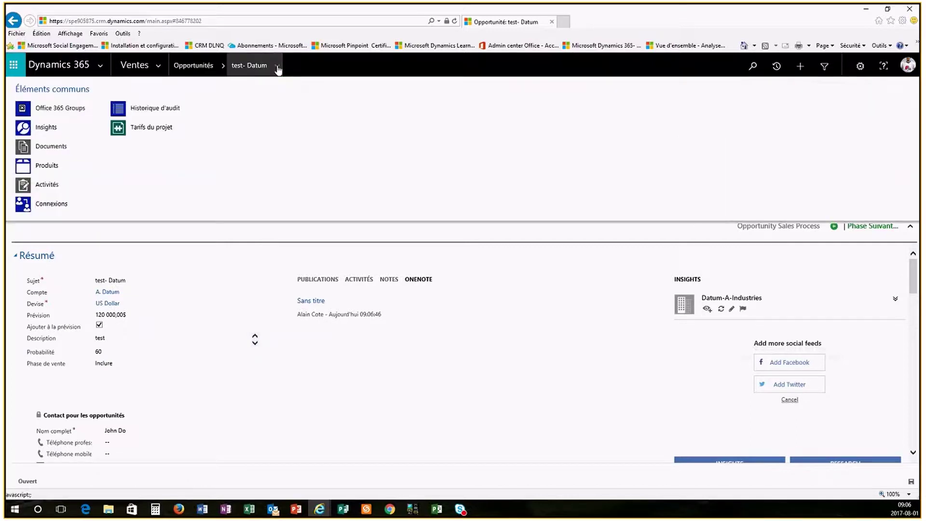
click(41, 146)
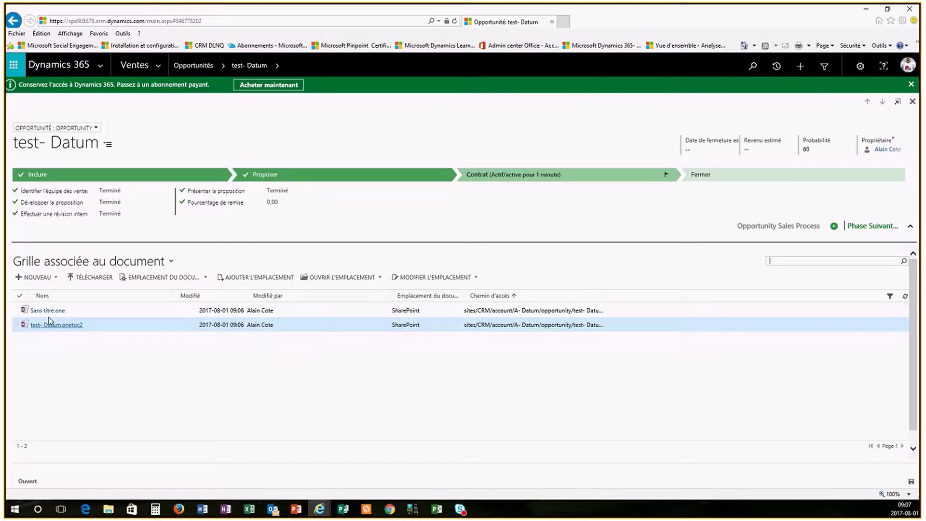
click(248, 65)
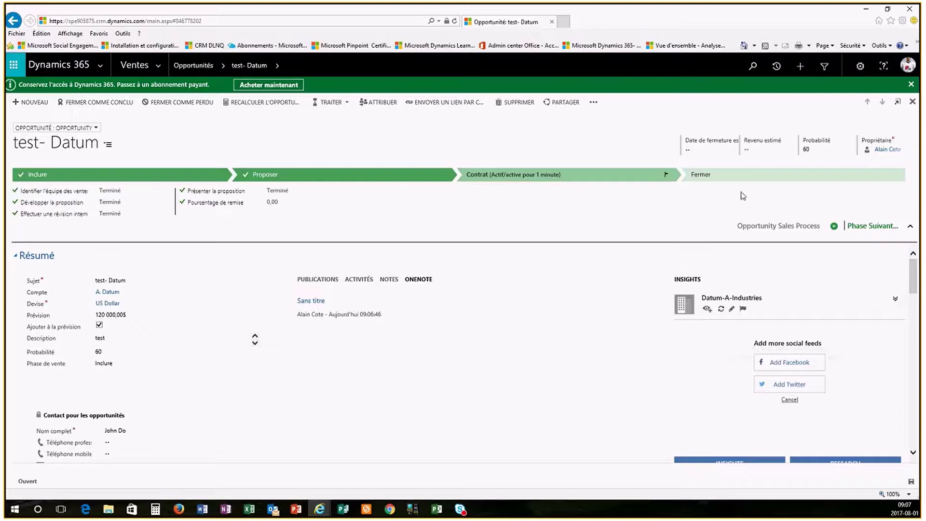
Step: Set the opportunity's estimated revenue (Revenu estimé) to 200000
click(773, 152)
text(200000)
click(717, 208)
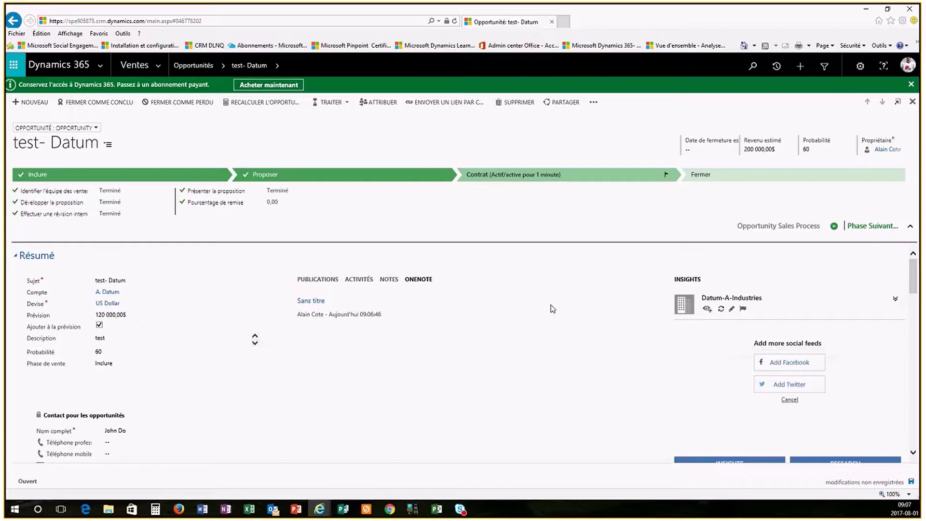
Step: Set the opportunity's estimated closing date (Date de fermeture) to 2017-08-31
click(702, 151)
click(723, 149)
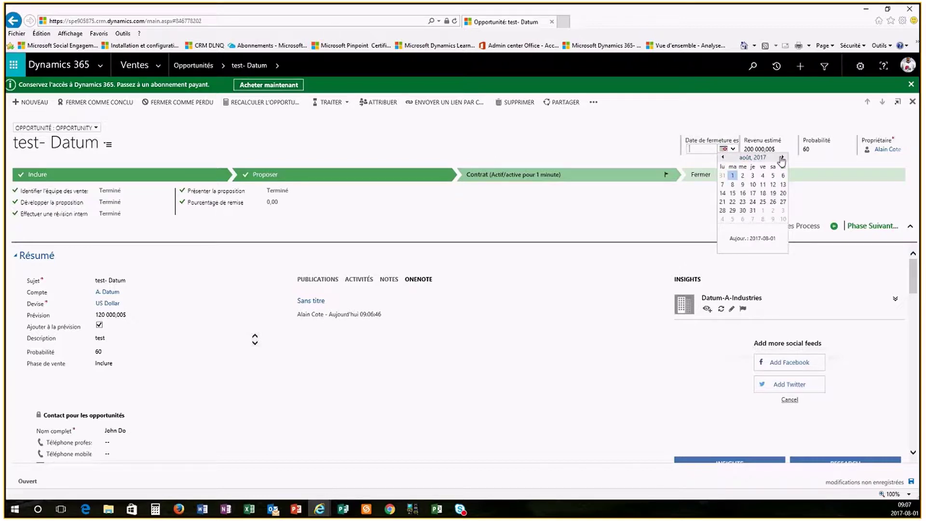
click(752, 211)
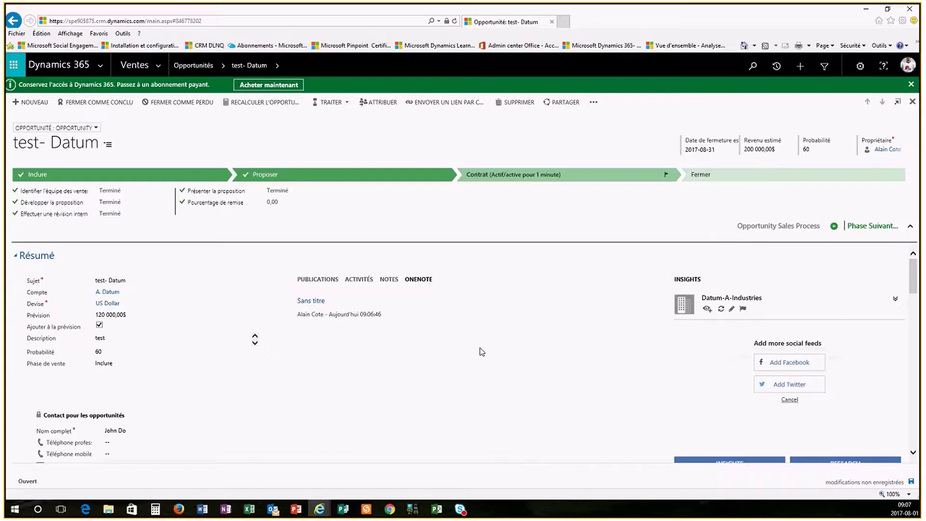
scroll(481, 352, down, 2)
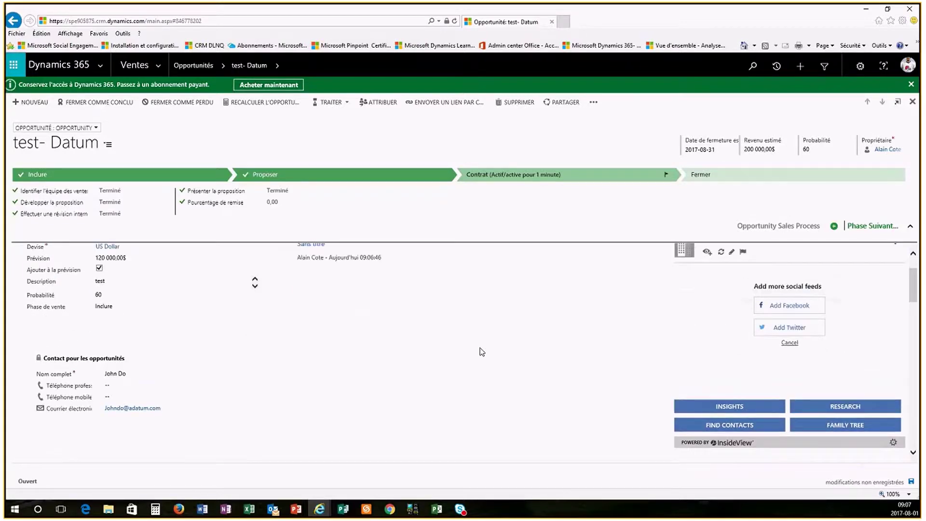
scroll(481, 352, down, 3)
scroll(482, 351, up, 5)
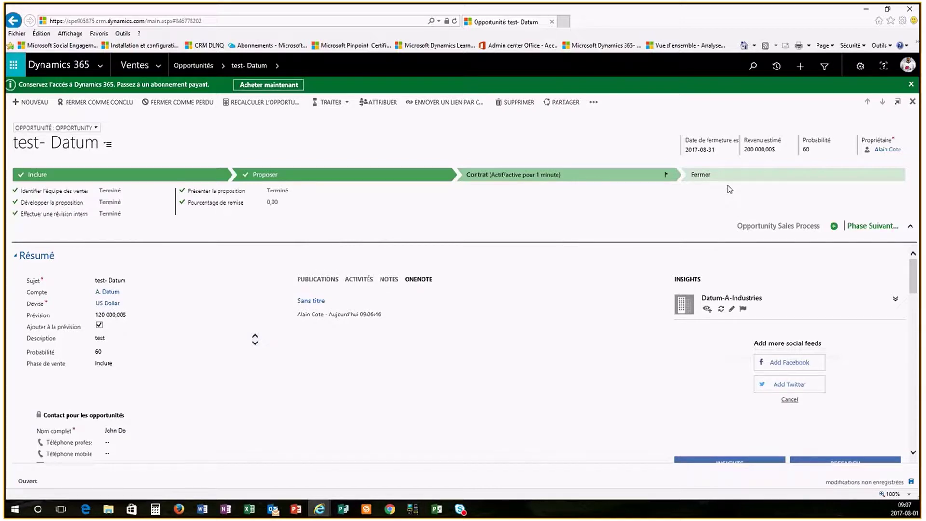
Step: Advance the opportunity to the Fermer phase and mark both completing and presenting the final proposal as done
click(866, 227)
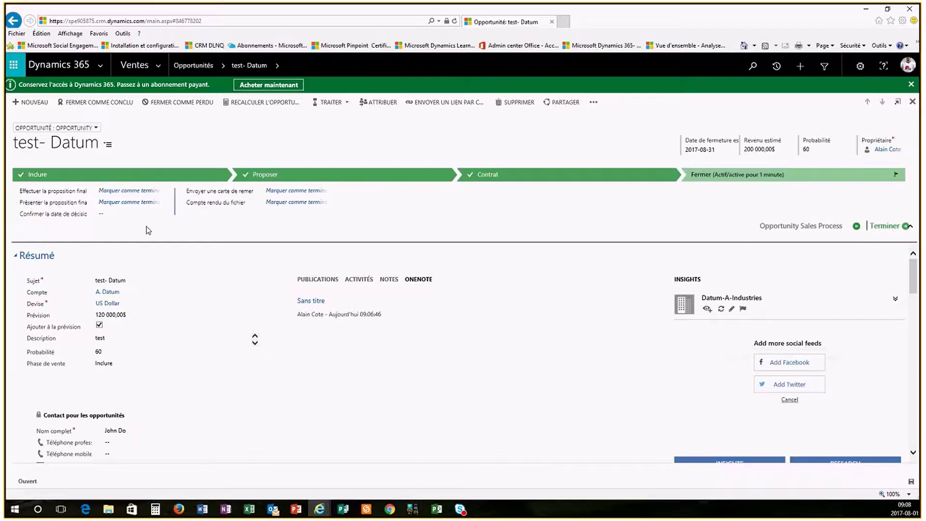
click(126, 191)
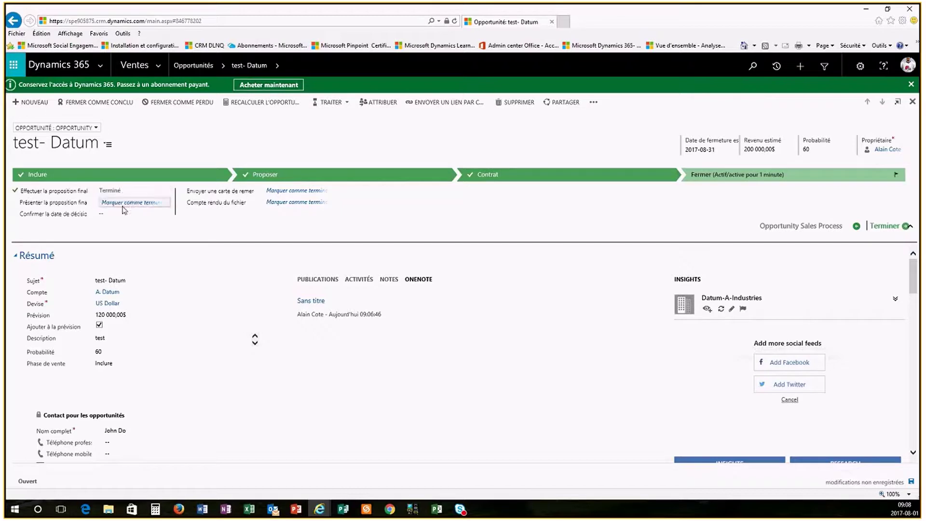
click(125, 207)
Step: Set the decision date confirmation in the Fermer phase to 2017-09-01
click(110, 214)
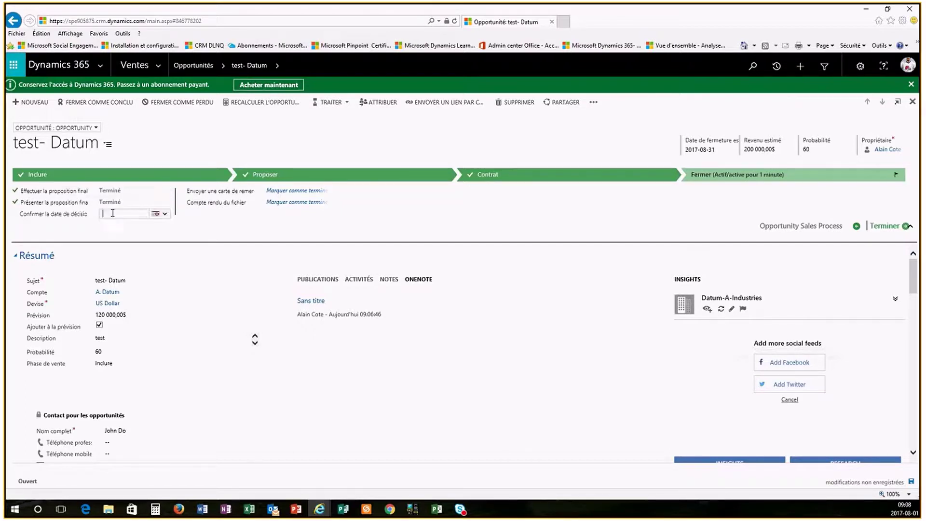
click(165, 215)
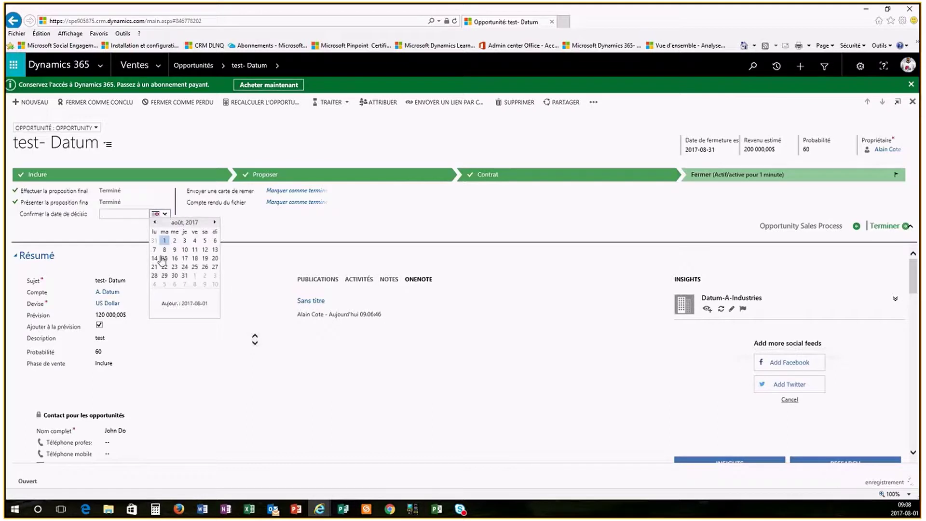
click(195, 278)
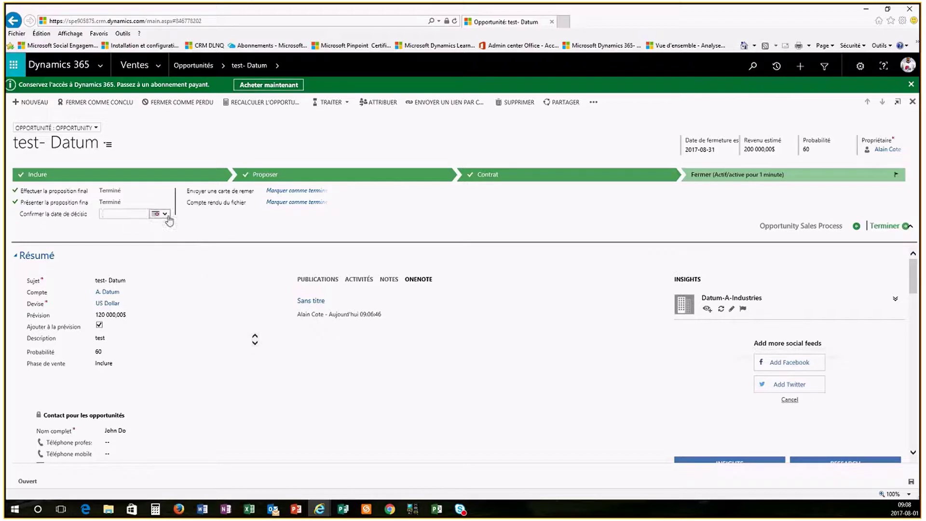
click(168, 220)
click(196, 277)
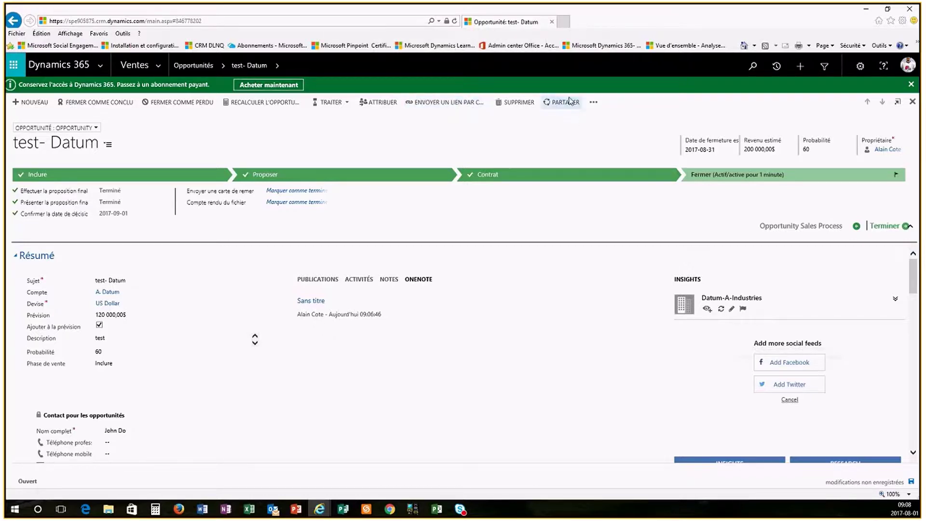
click(595, 107)
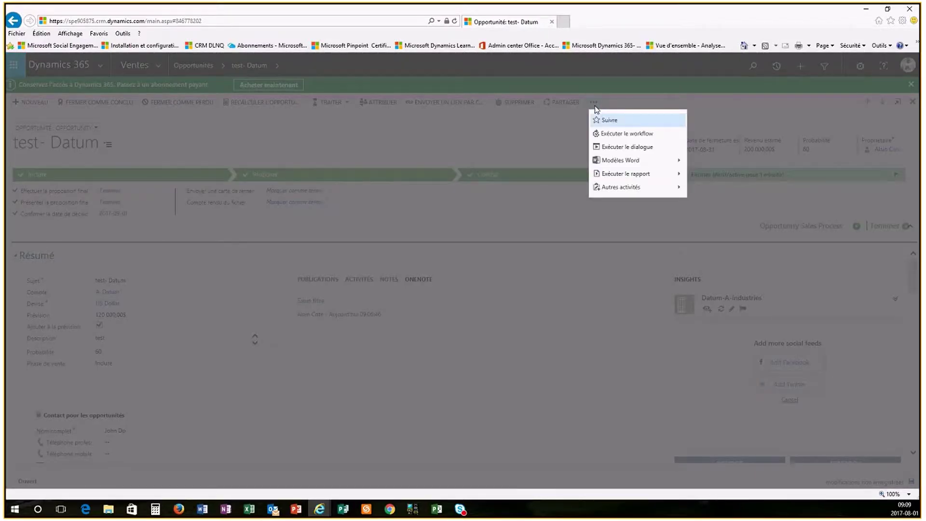
click(565, 133)
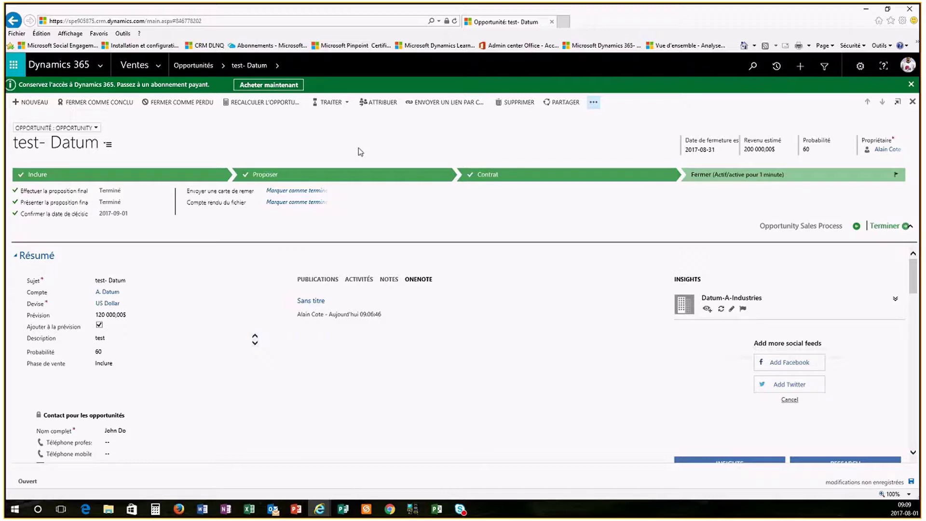
Step: Close the opportunity as won (Conclu) with an actual revenue (Revenu réel) of 300000
click(91, 105)
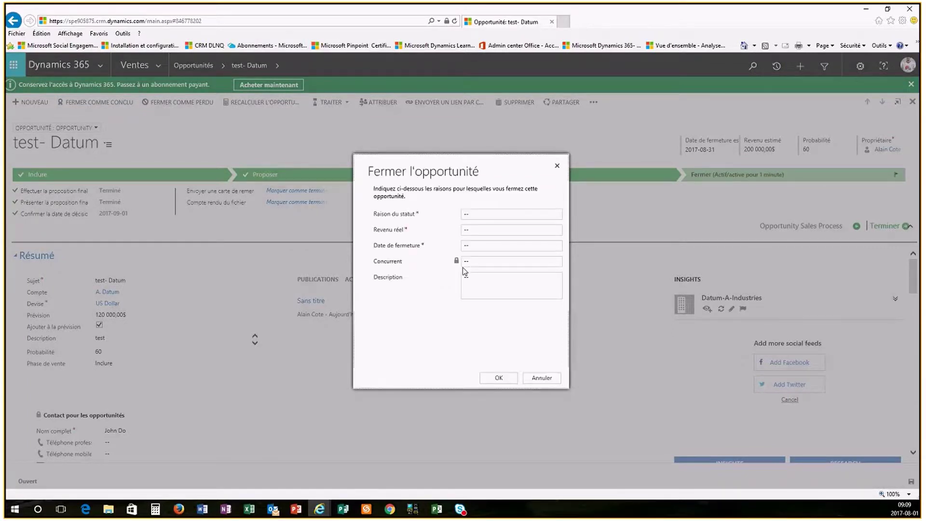
click(505, 231)
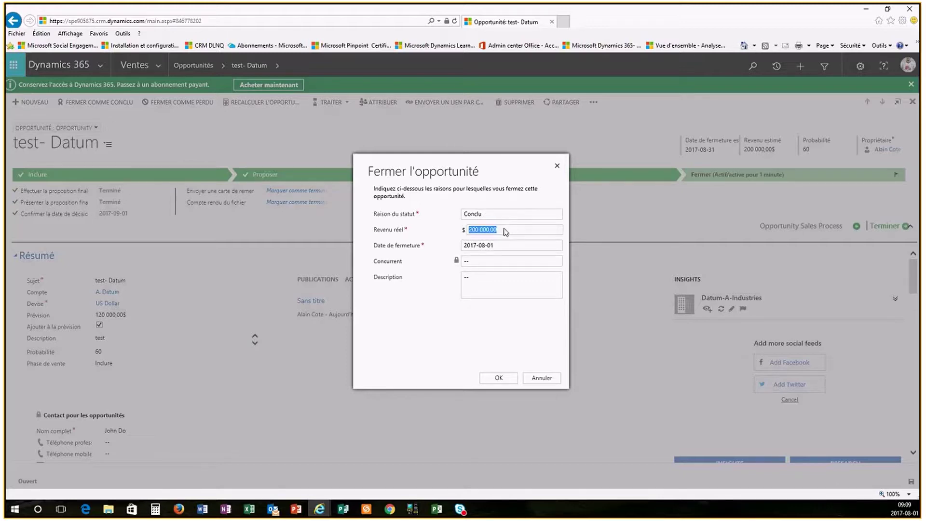
text(300000)
click(487, 279)
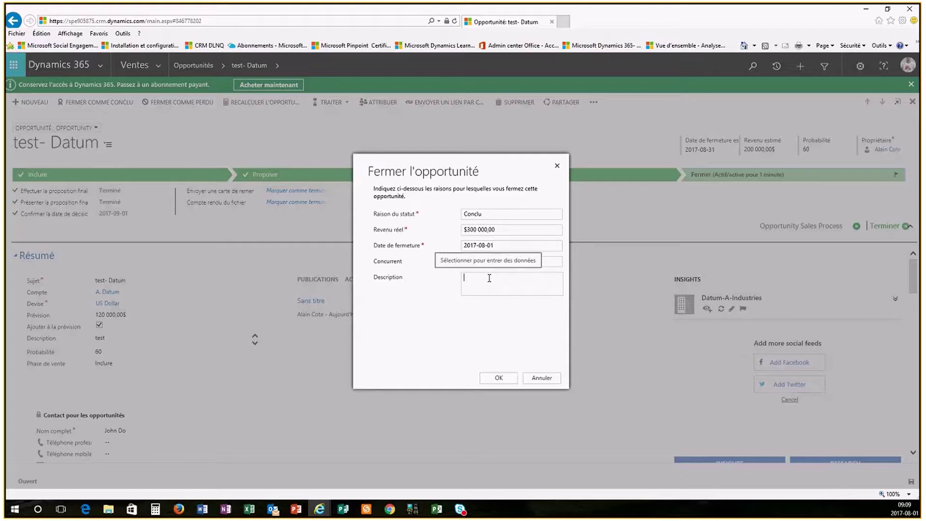
click(499, 378)
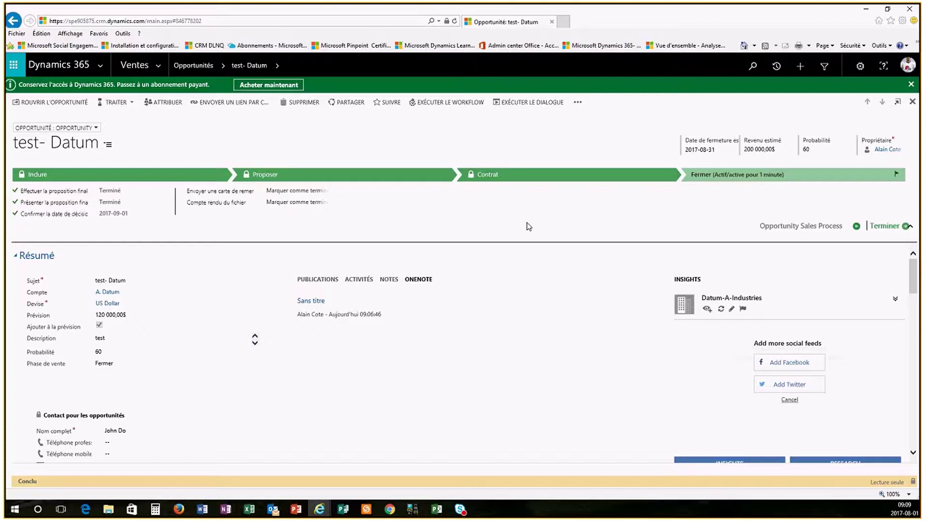
Step: Return to the open opportunities list and open the opportunity "Ouverture d'une nouvelle succursale- test"
click(913, 102)
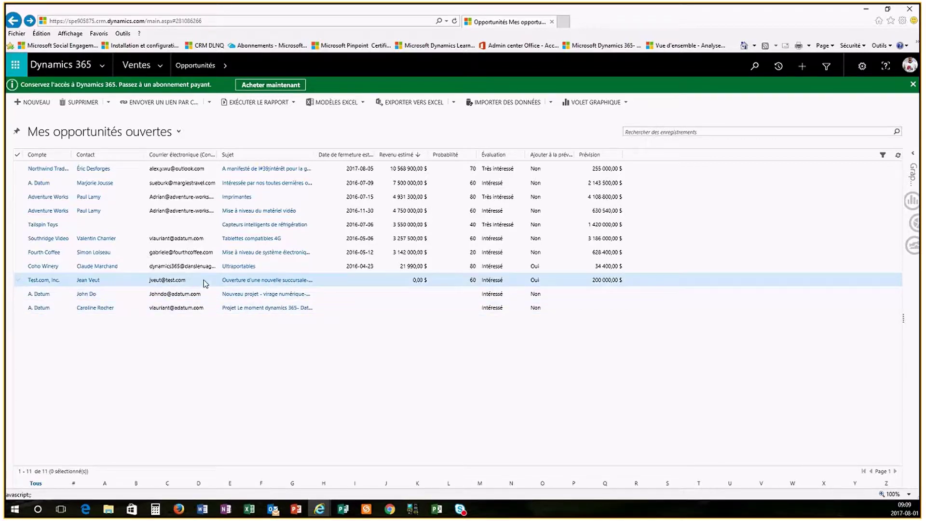
click(266, 281)
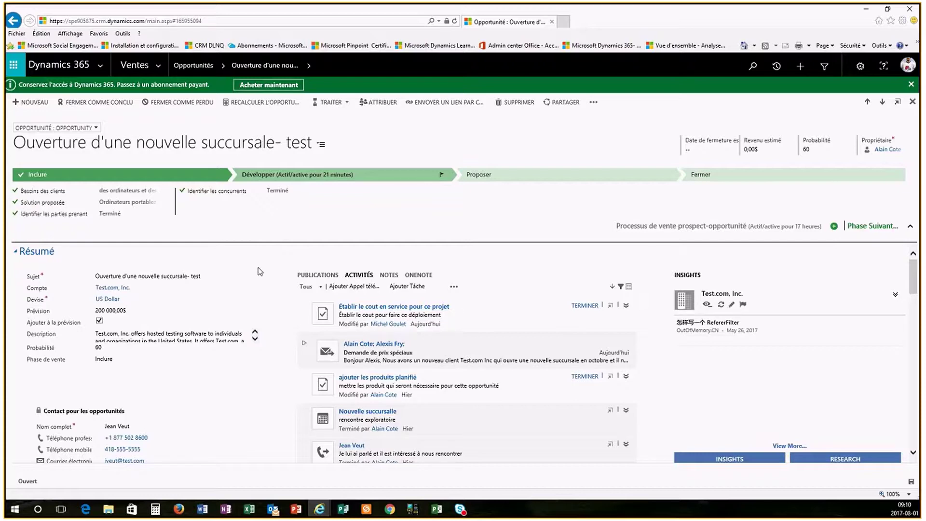
Step: Review the opportunity's activities and the details of the task "Établir le cout en service pour ce projet"
scroll(440, 378, down, 2)
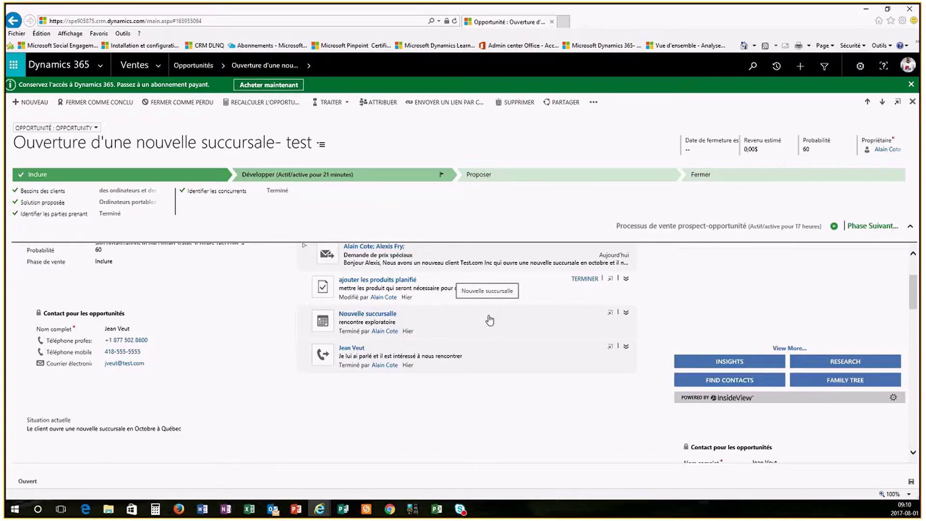
scroll(477, 326, up, 3)
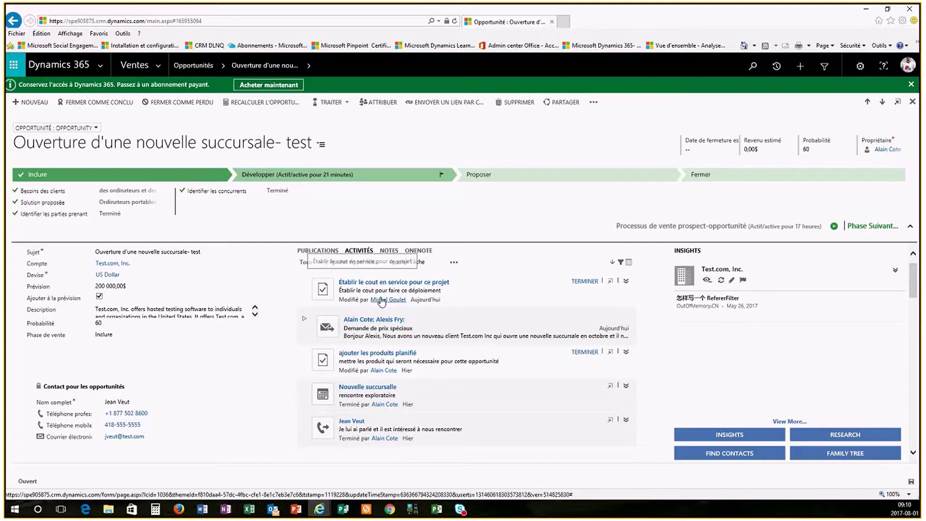
click(610, 284)
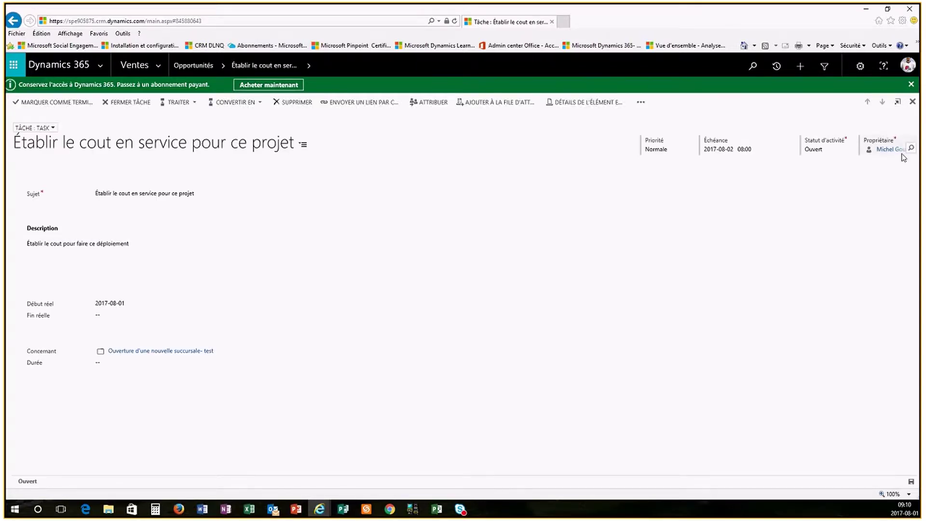
click(913, 102)
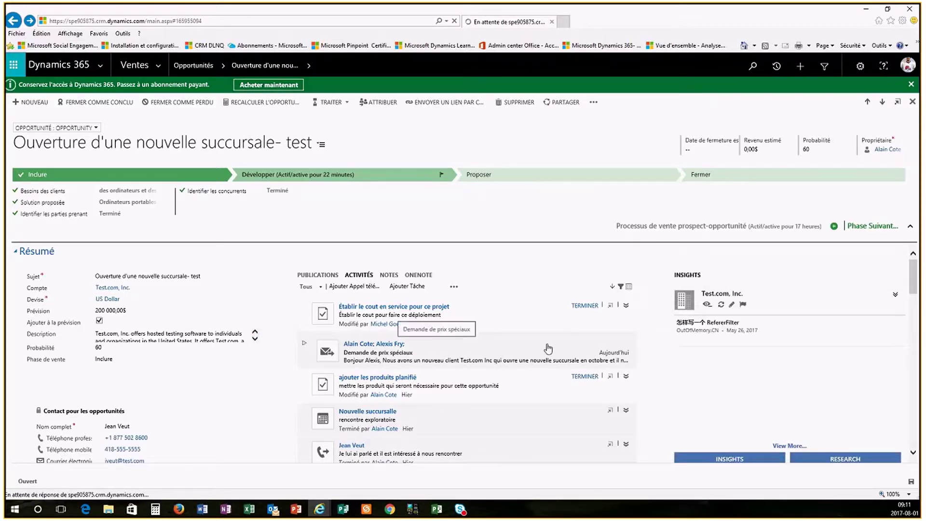
Step: Read the full text of the "Demande de prix spéciaux" email among the opportunity's activities
click(526, 347)
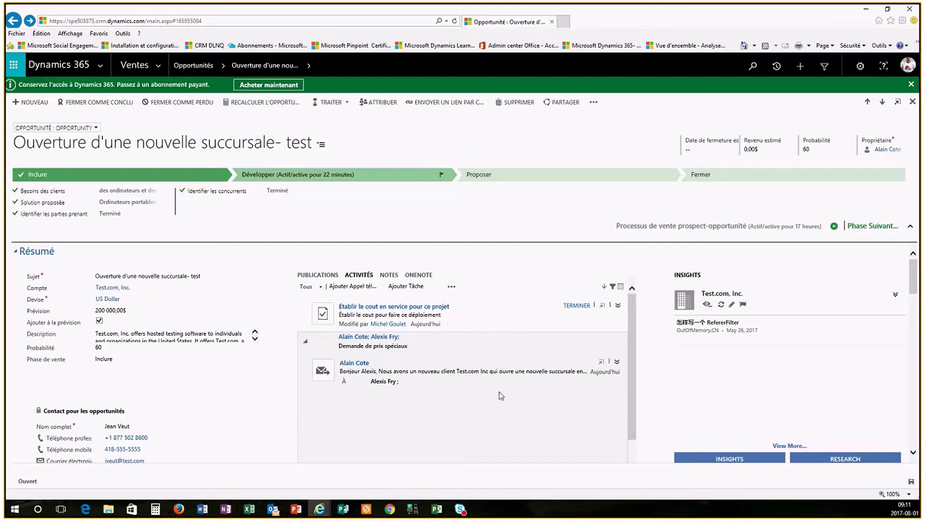
scroll(502, 395, down, 1)
scroll(501, 396, down, 1)
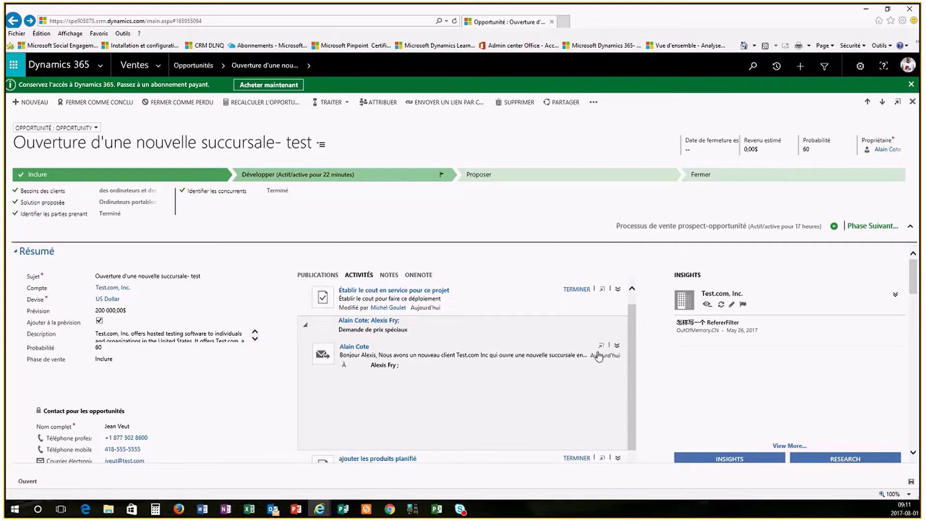
click(615, 345)
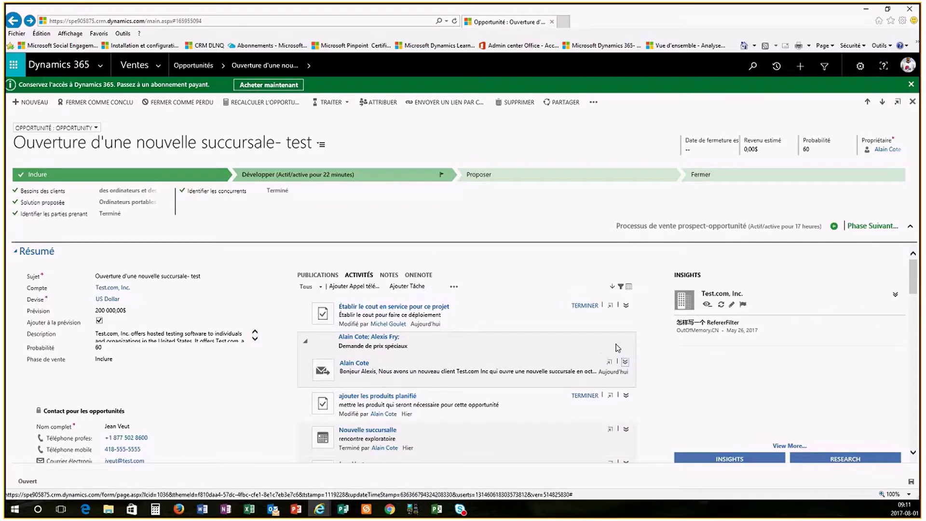
click(625, 361)
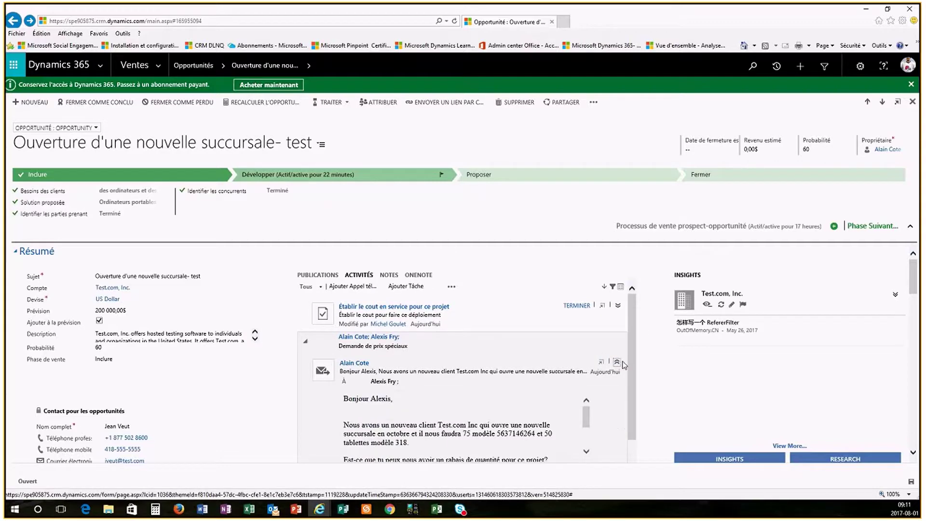
scroll(506, 393, down, 1)
scroll(504, 393, down, 1)
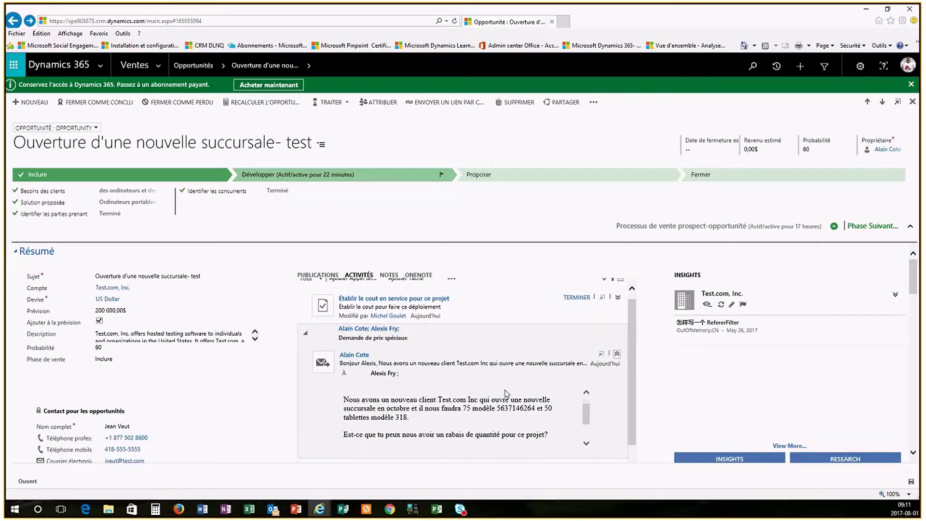
scroll(505, 393, down, 6)
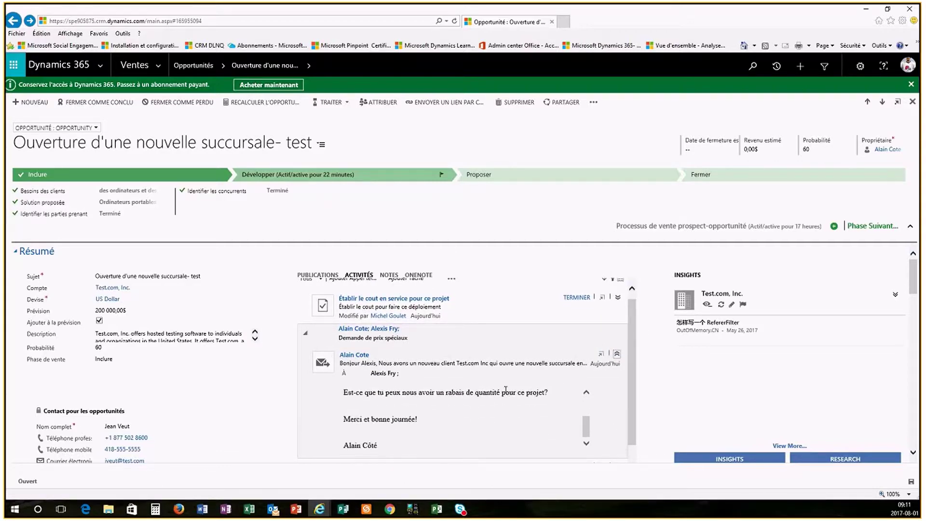
scroll(506, 394, up, 4)
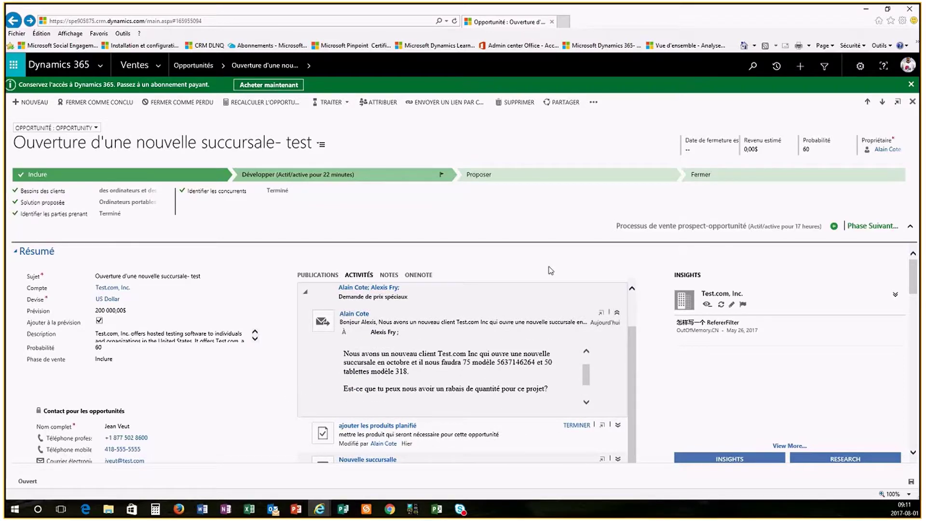
Step: In the product line items section, set the price list (Tarifs) to Vente au détail and the revenue to Calculé par le système
scroll(663, 372, down, 10)
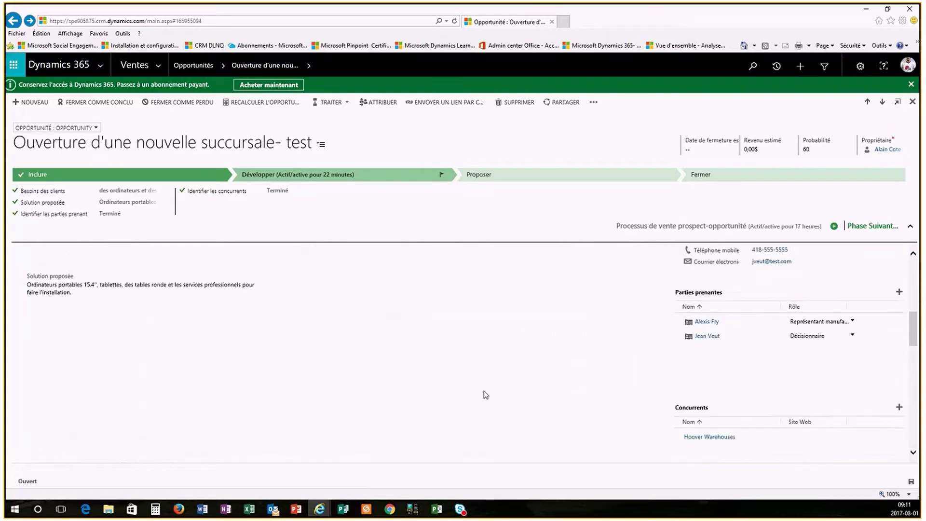
scroll(485, 394, down, 6)
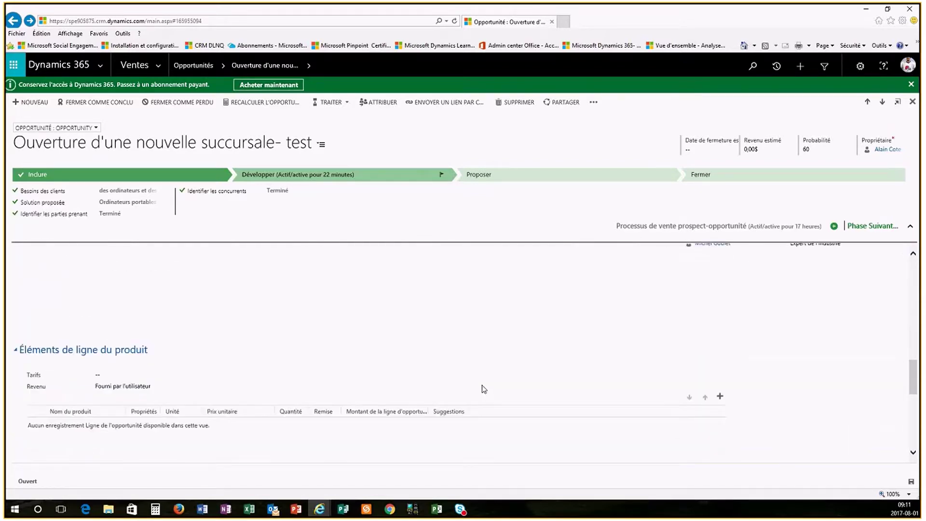
click(144, 375)
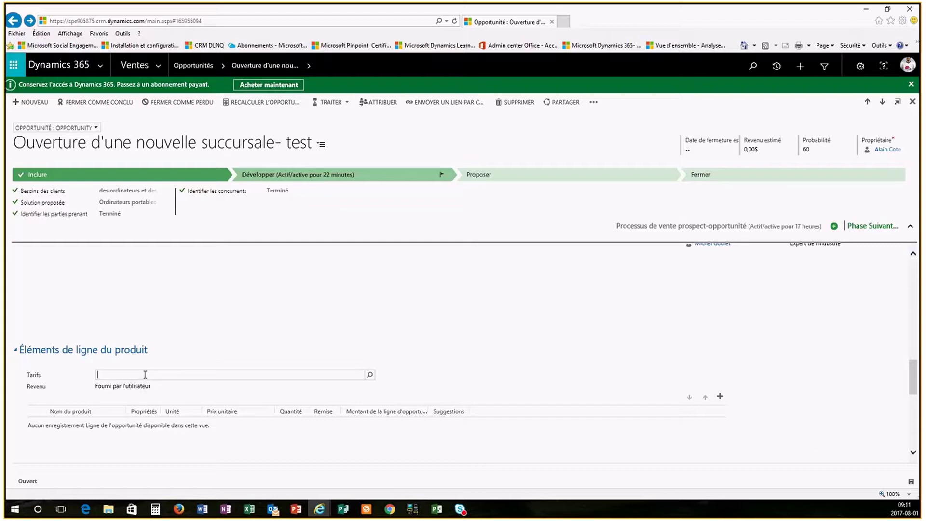
text(ventes)
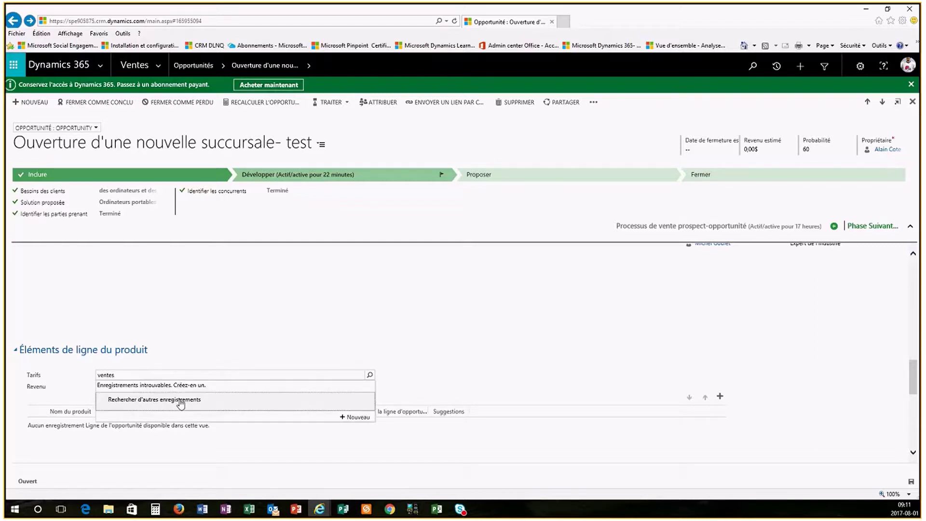
key(BackSpace)
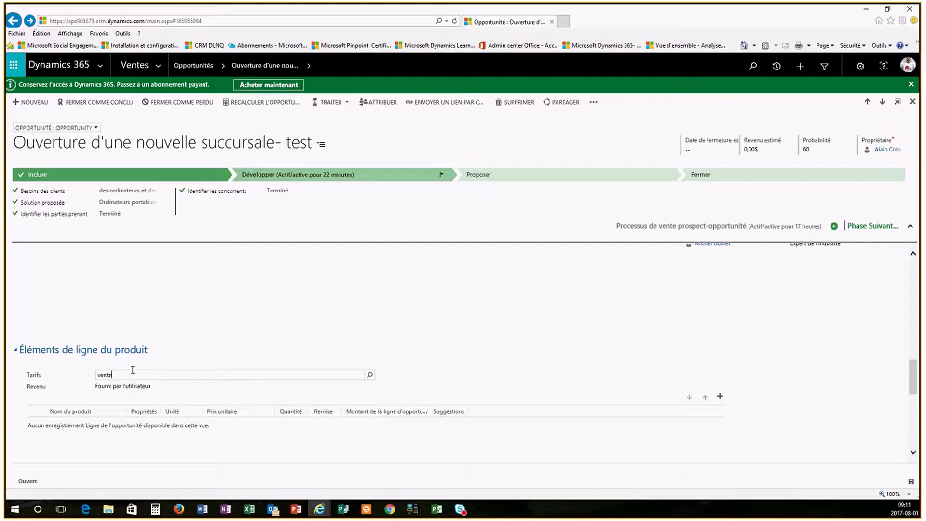
click(143, 389)
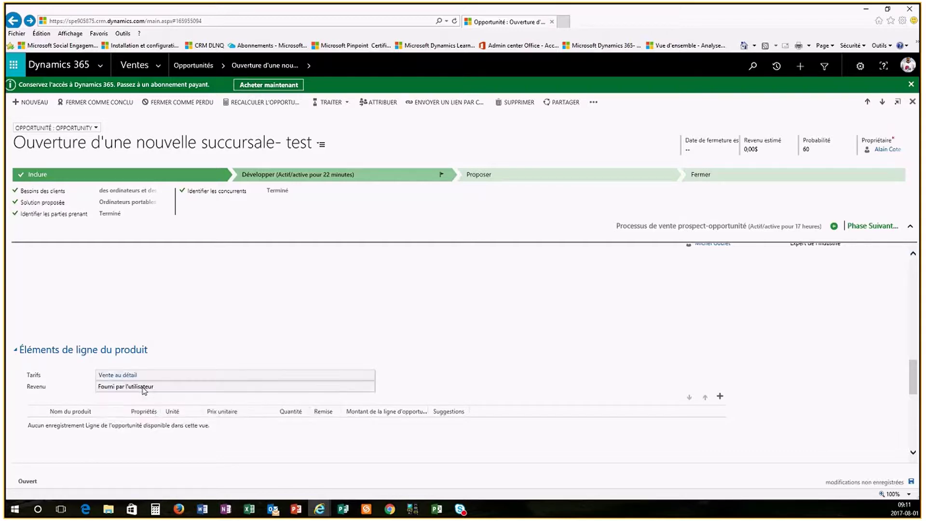
click(205, 390)
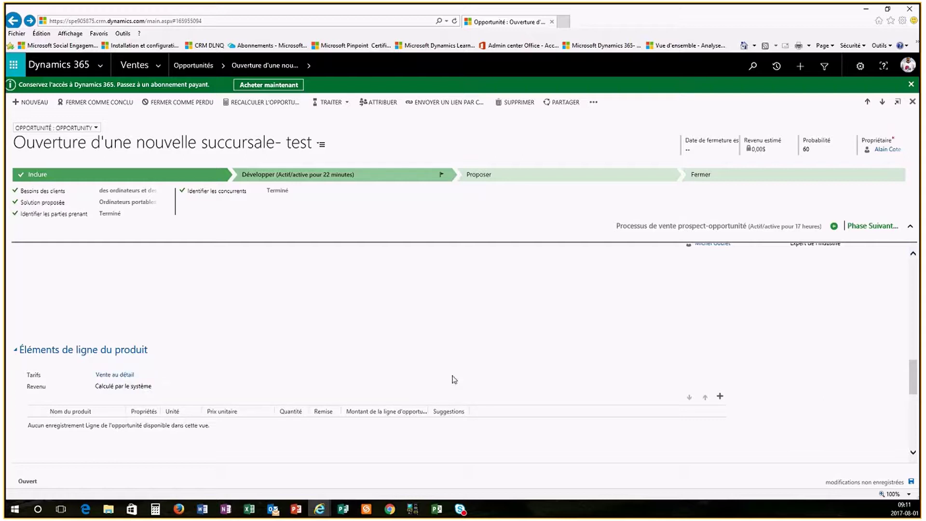
Step: Examine the product line items grid and the discount, tax and total amount fields beneath it
scroll(459, 360, down, 2)
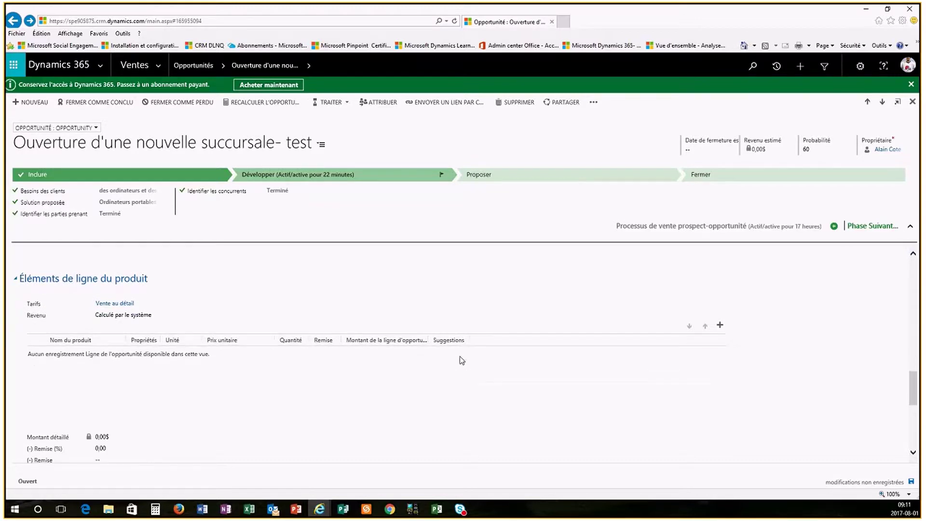
scroll(462, 360, down, 1)
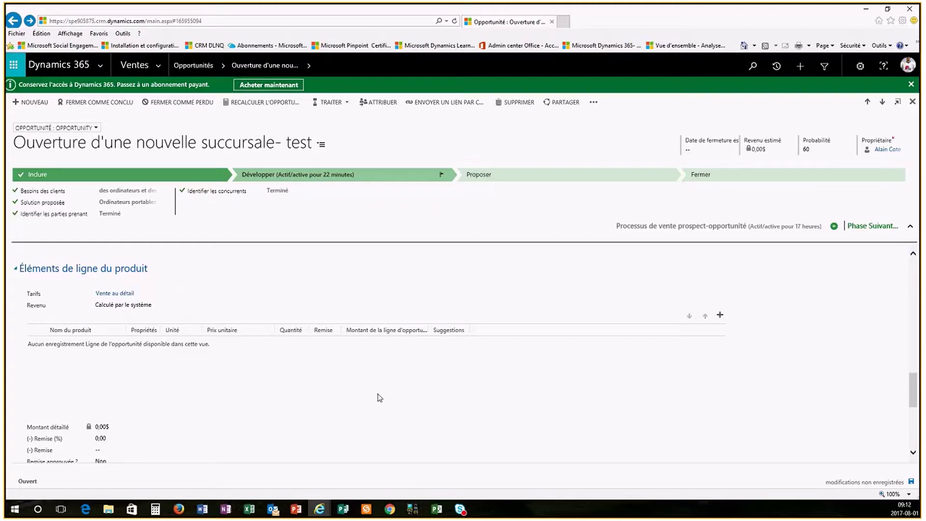
scroll(376, 395, down, 1)
scroll(376, 393, up, 1)
scroll(295, 392, down, 2)
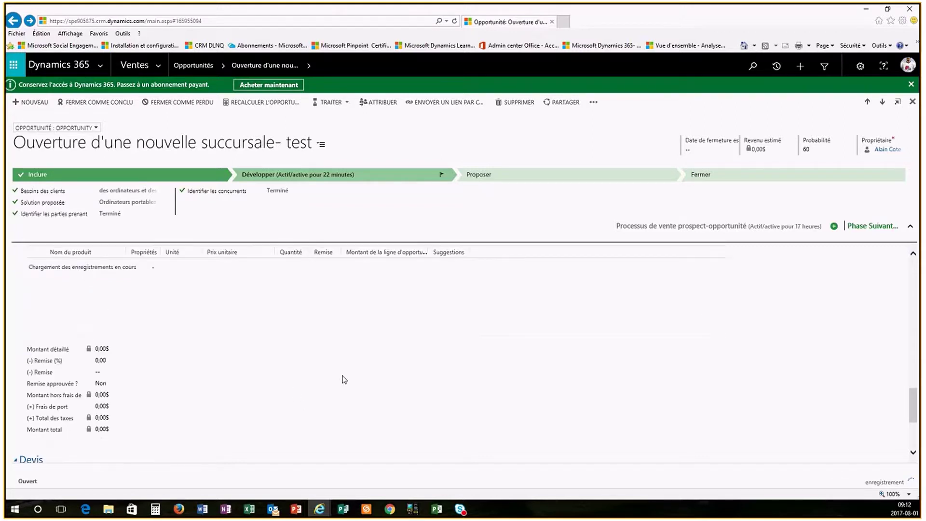
scroll(313, 400, down, 1)
scroll(320, 395, down, 1)
scroll(319, 393, up, 3)
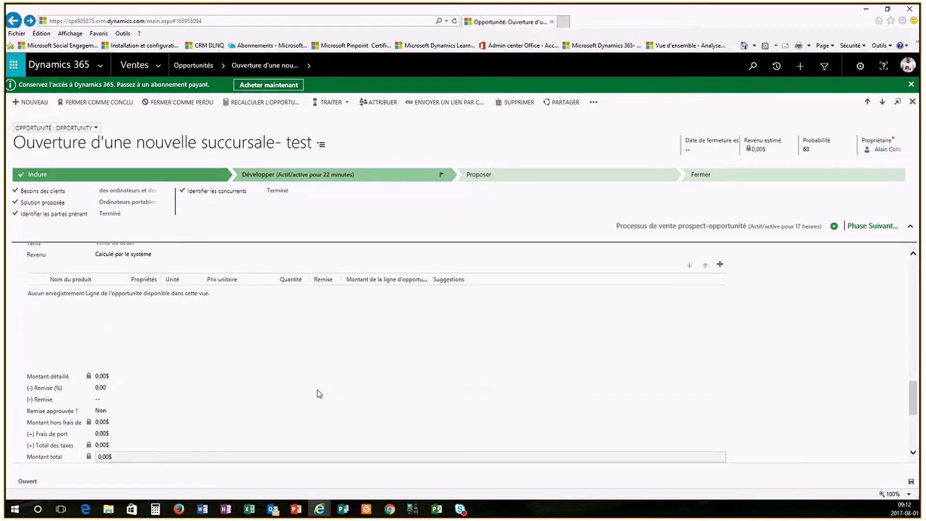
scroll(320, 385, up, 2)
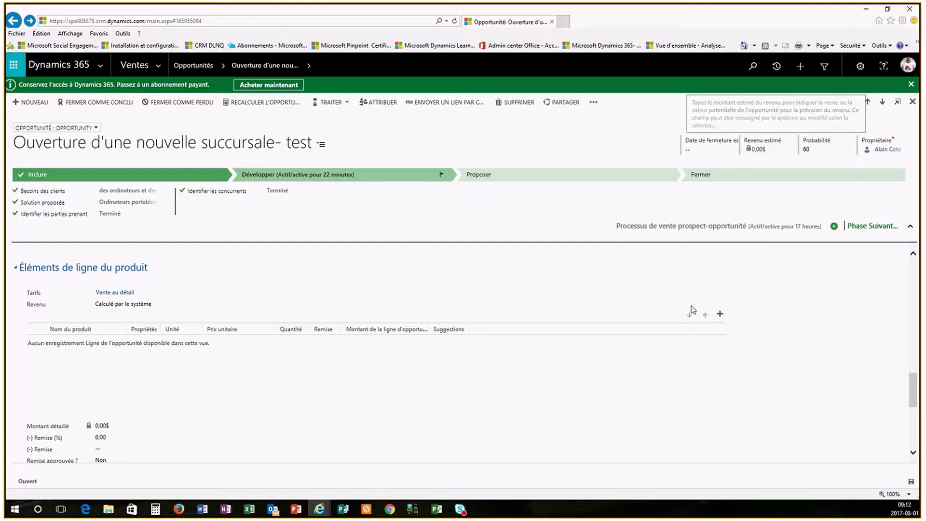
scroll(462, 378, down, 5)
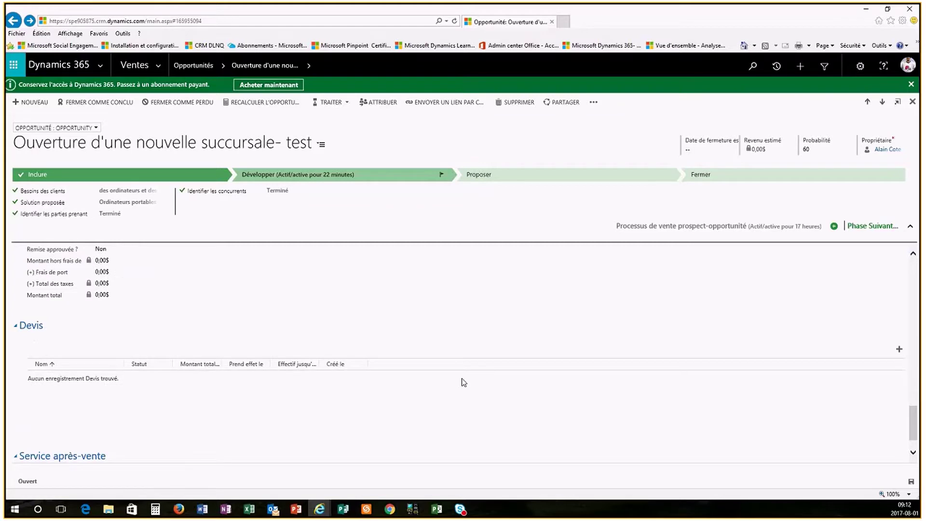
scroll(462, 382, up, 5)
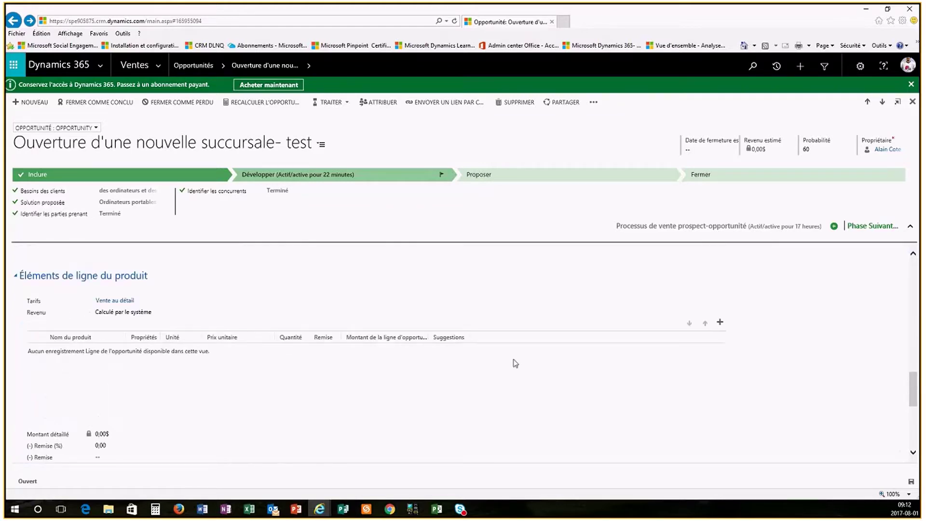
click(720, 323)
click(677, 339)
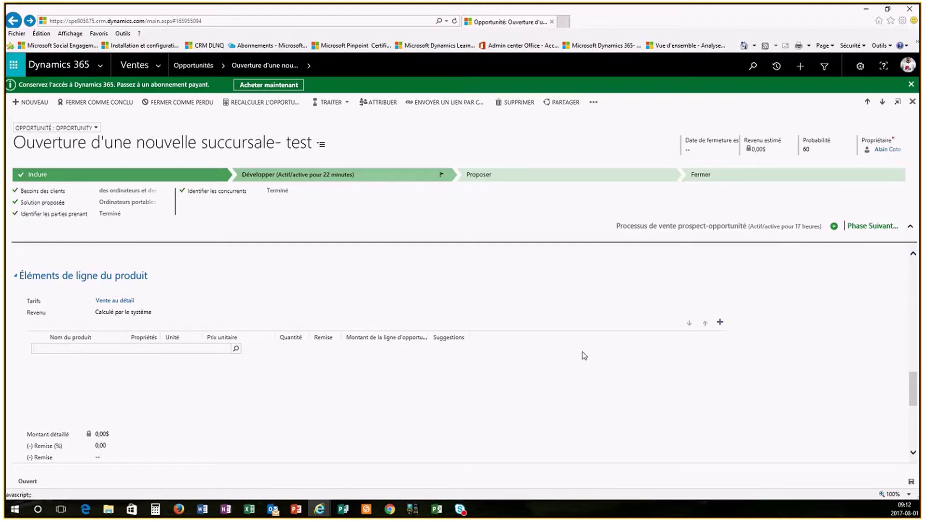
text(5637146264)
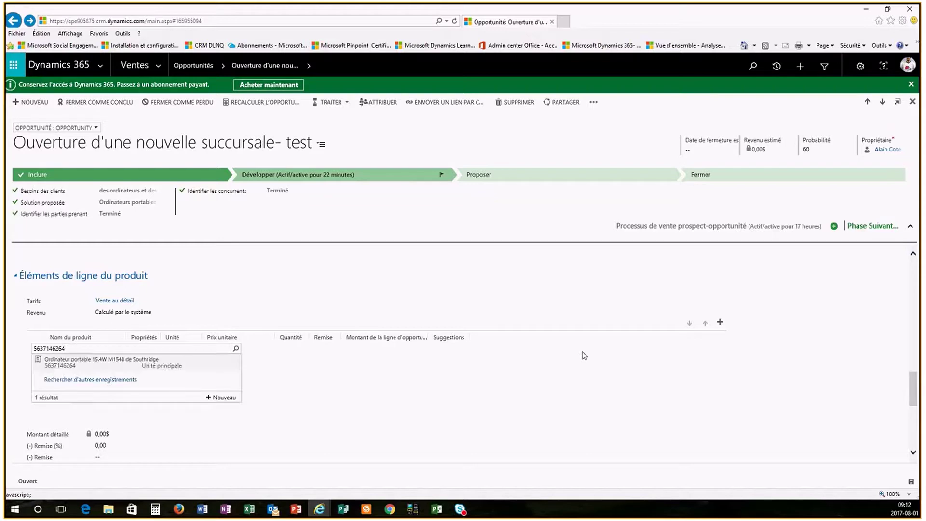
key(Escape)
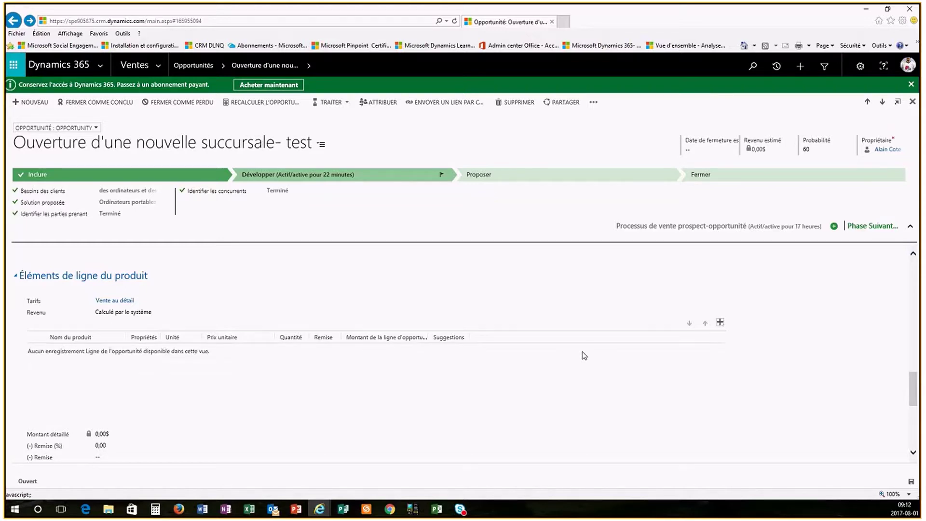
click(719, 323)
click(687, 336)
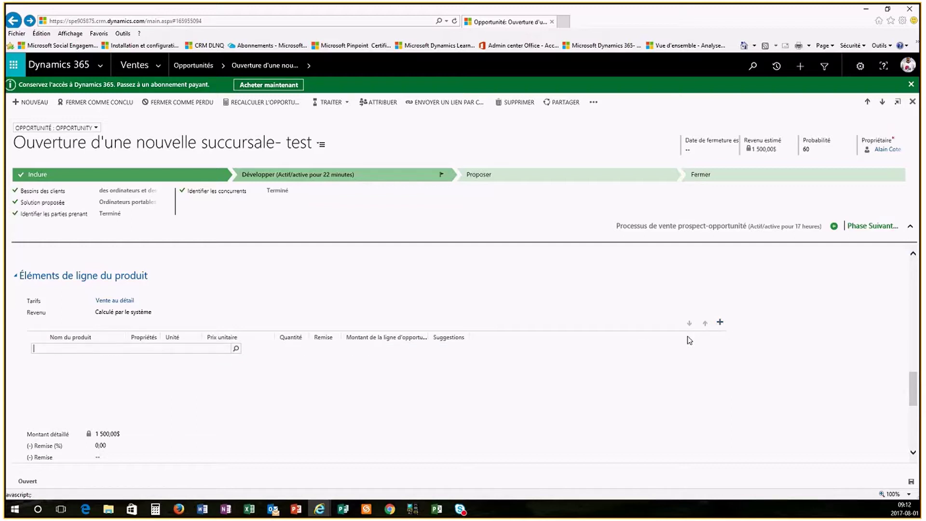
text(5637146318)
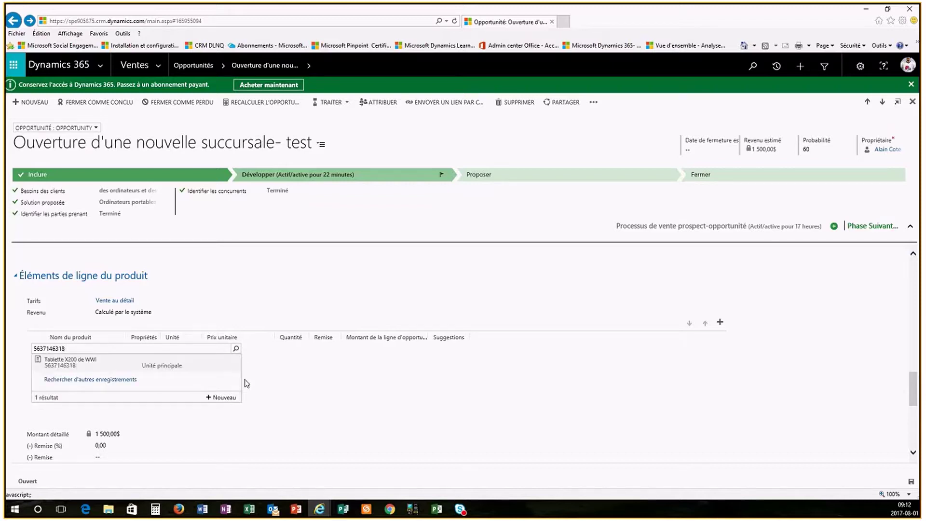
click(95, 364)
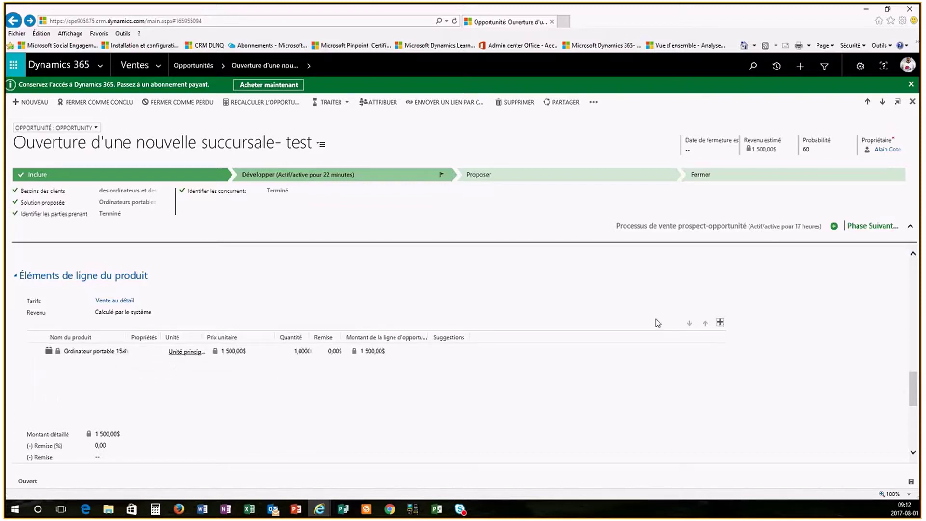
Step: Add the existing product Table ronde RT302 de Southridge Video (045321) to the product line items
click(720, 322)
click(719, 323)
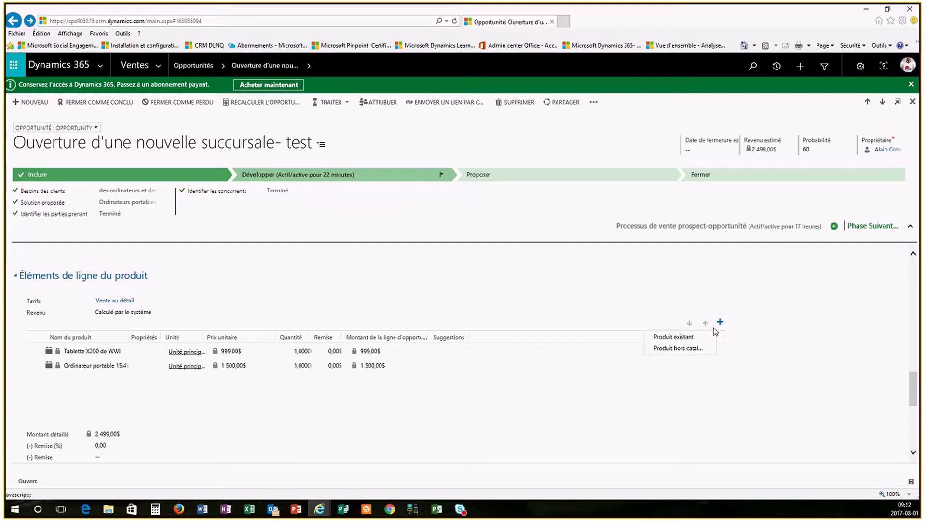
click(703, 336)
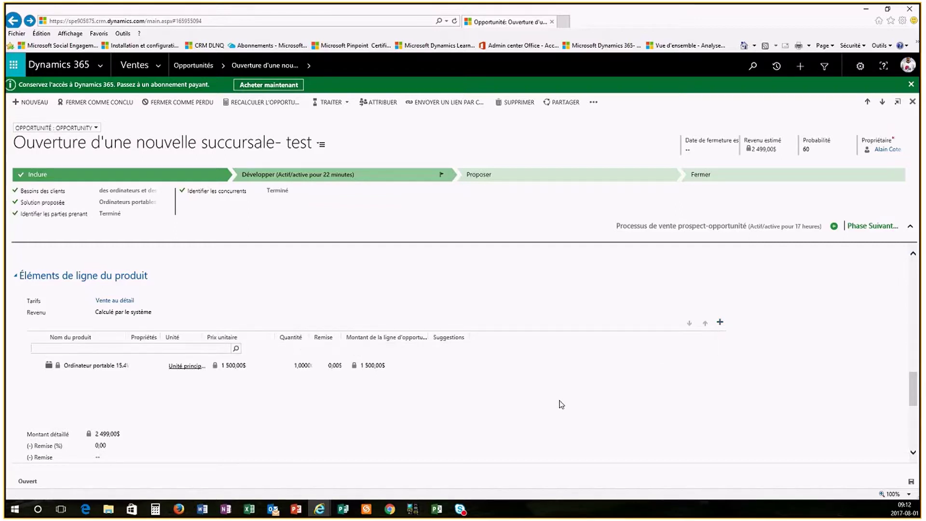
text(o)
text(45321)
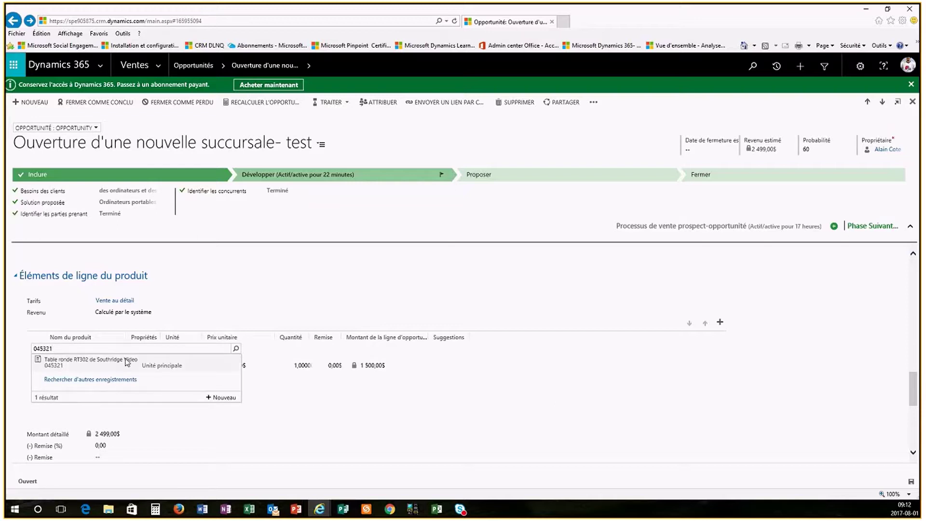
click(126, 362)
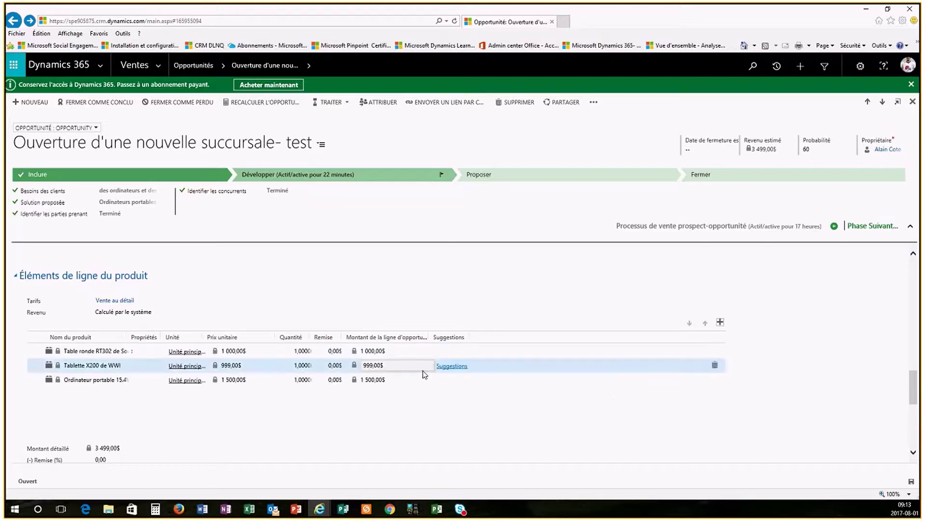
Step: Add a non-catalogue product line named Services Profesionnels with a unit price of 17 550 $
click(720, 323)
click(680, 349)
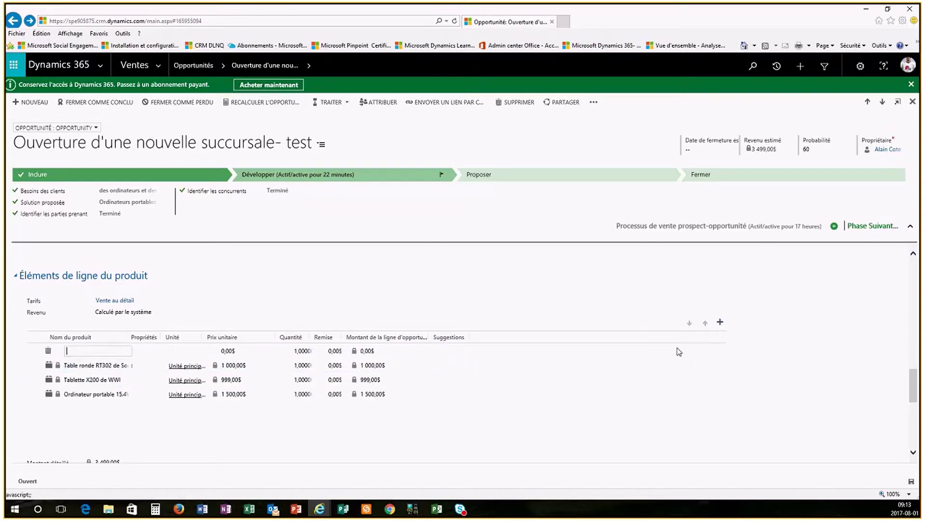
text(S)
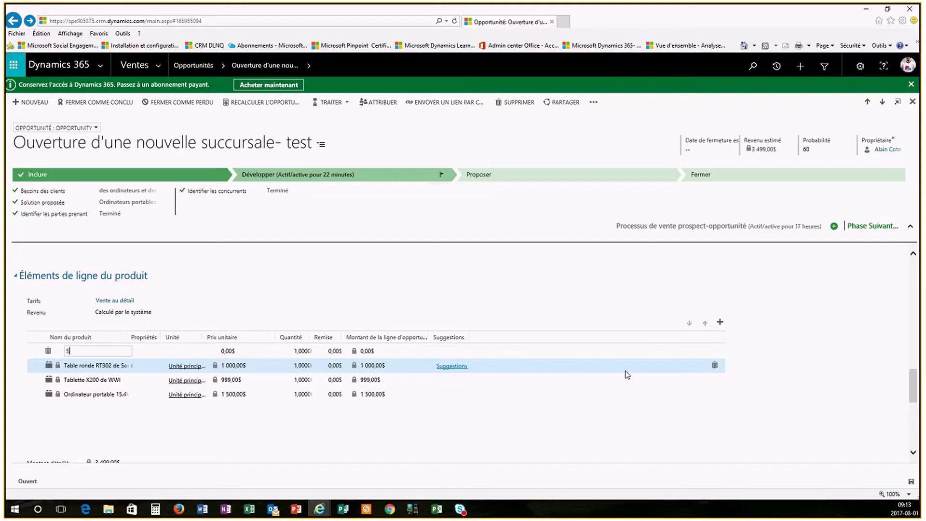
text(ervices Profesionnel)
key(Right)
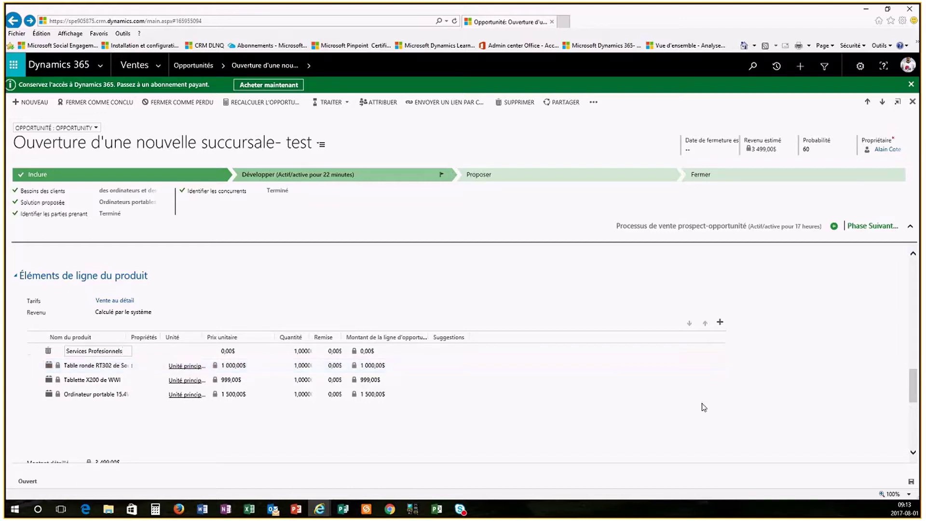
click(256, 353)
click(256, 354)
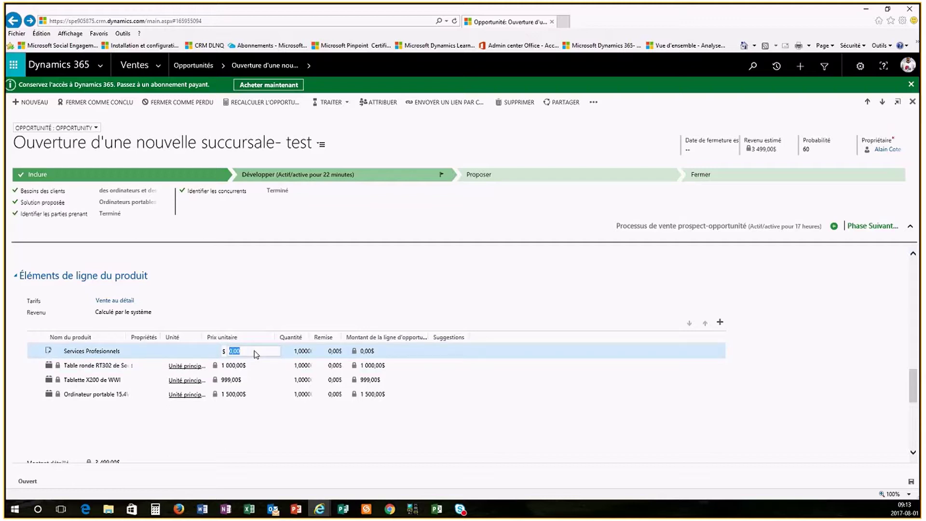
text(17550)
Step: Set the quantity to 20 for the Table ronde RT302 line and to 50 for the Tablette X200 line
click(305, 366)
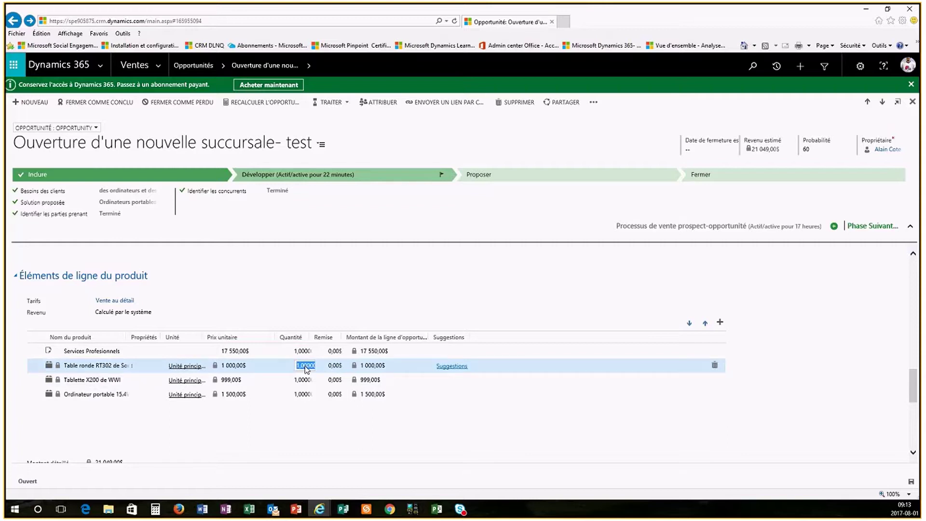
text(20)
click(304, 381)
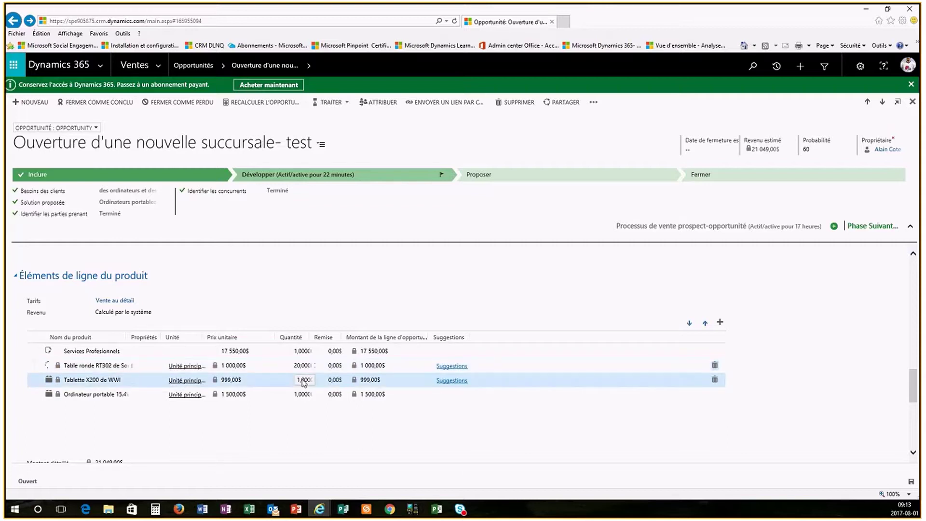
double_click(305, 383)
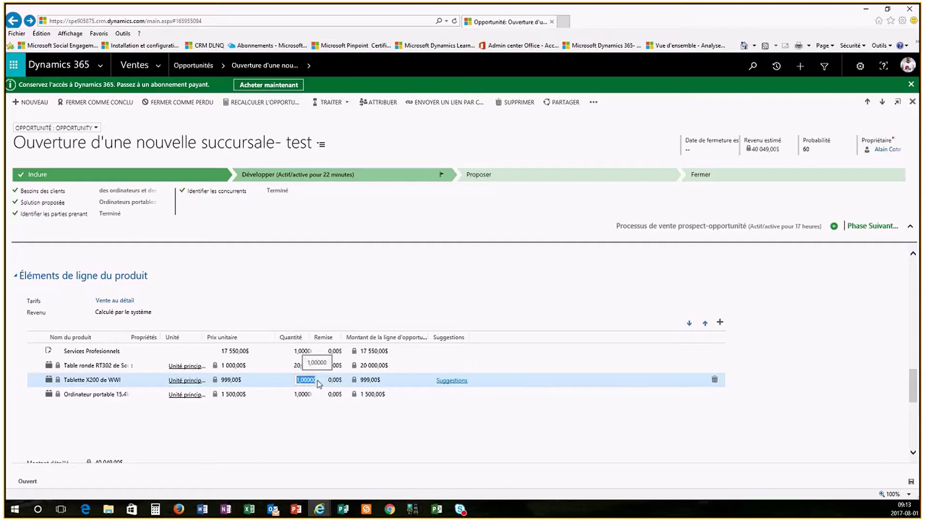
text(50)
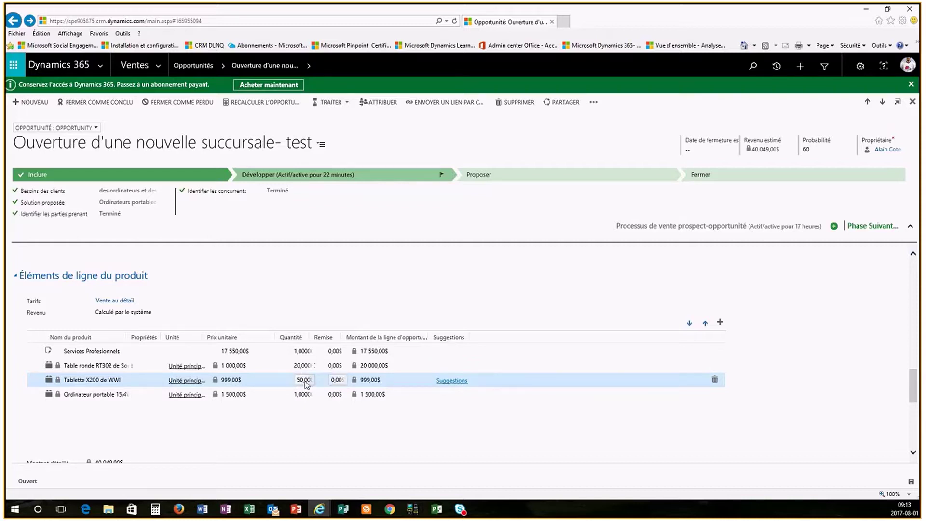
Step: Set the quantity of the Ordinateur portable 15.4W line to 75
click(305, 393)
double_click(305, 393)
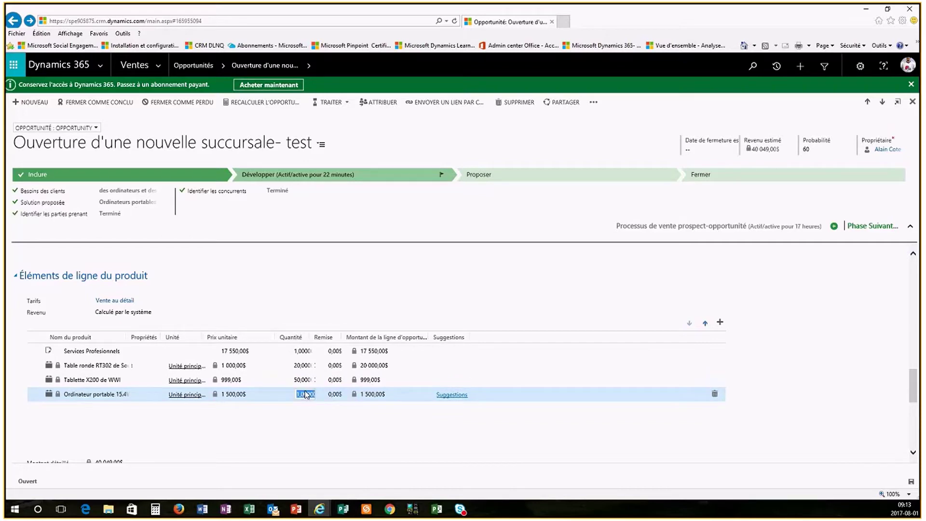
text(75)
key(Return)
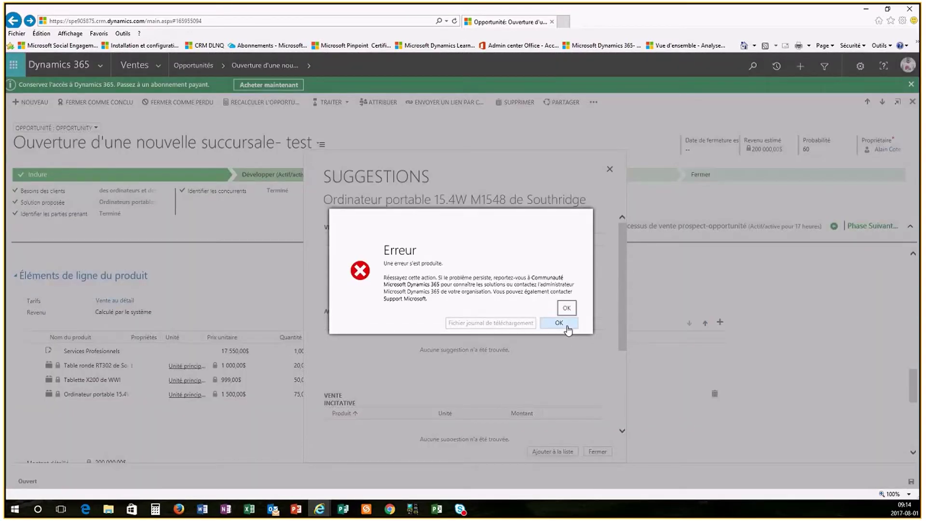
Step: Review the cross-sell, accessory, up-sell and substitute suggestions for the laptop, dismissing the error dialog first, and close the suggestions
click(559, 328)
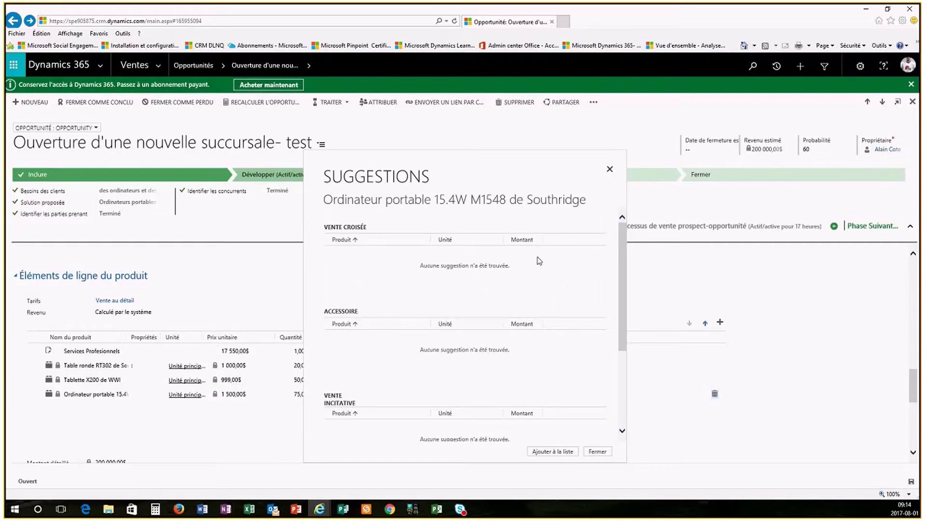
scroll(566, 267, down, 5)
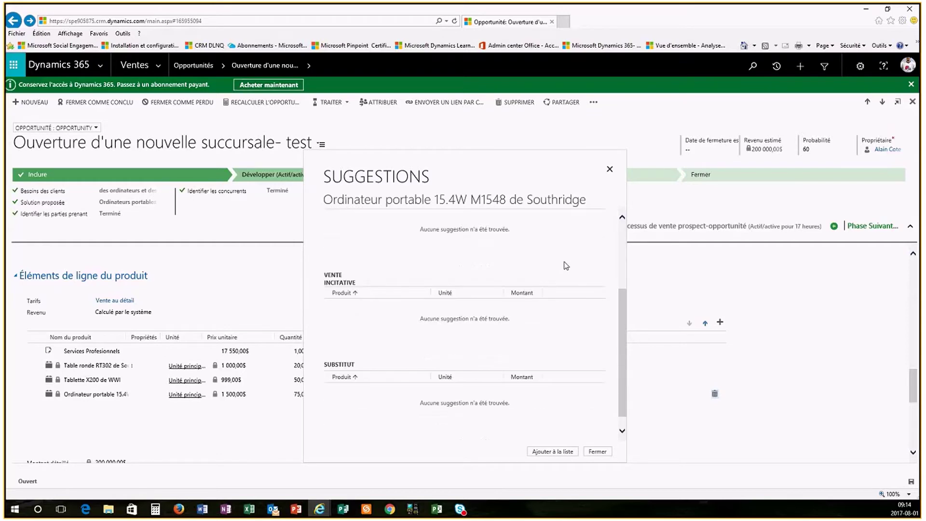
scroll(566, 266, up, 5)
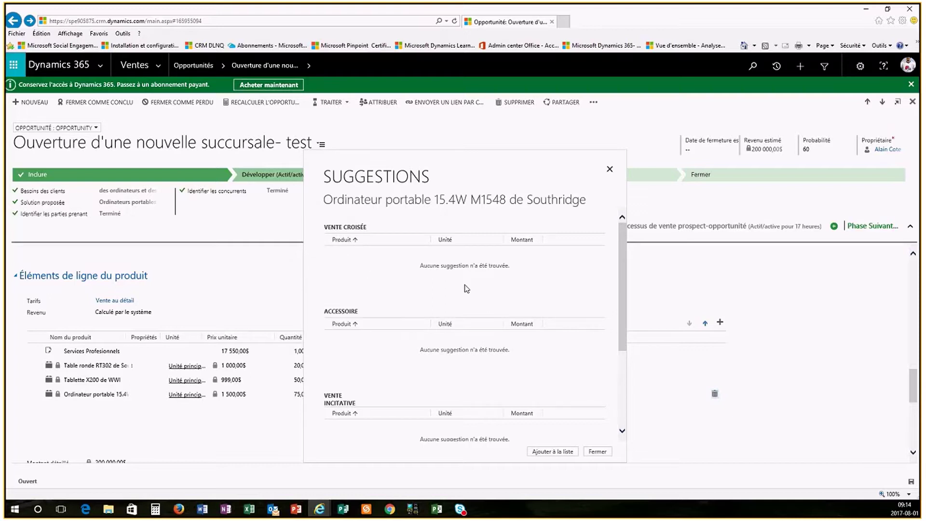
scroll(524, 281, down, 1)
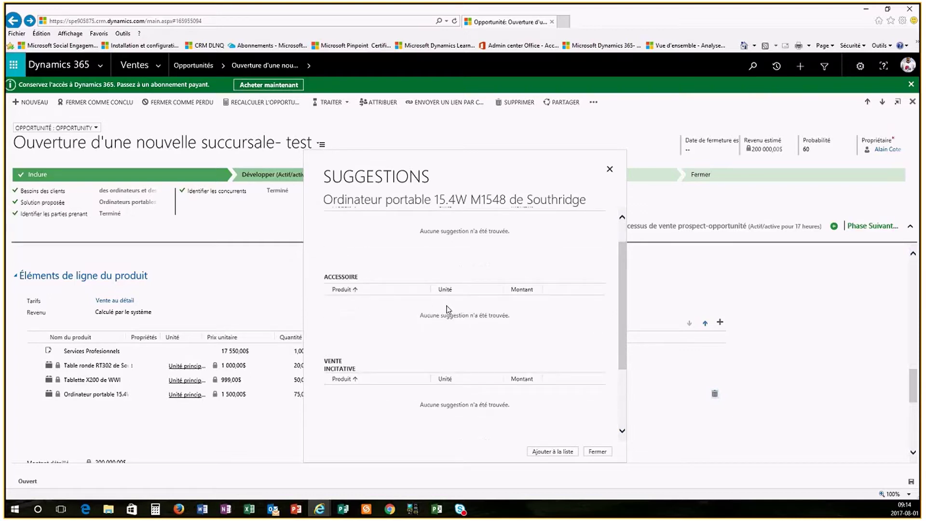
scroll(447, 308, down, 1)
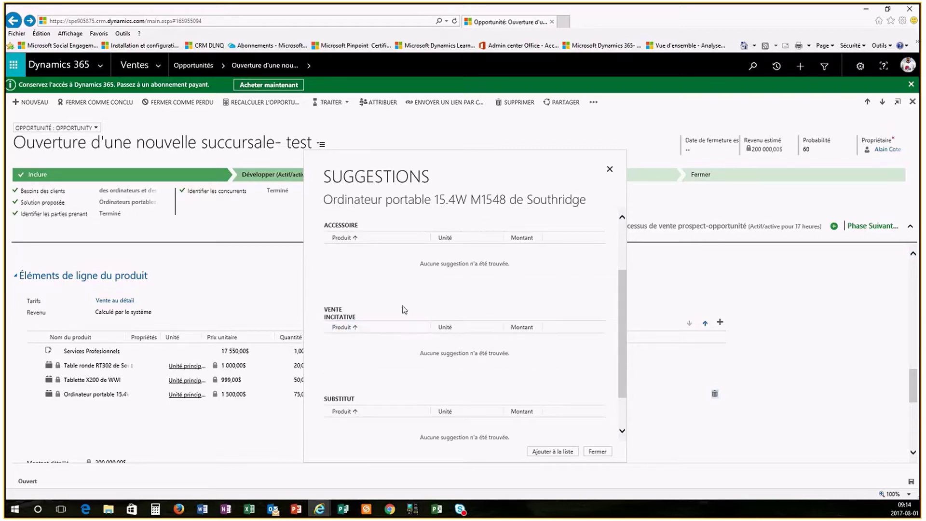
scroll(393, 314, down, 1)
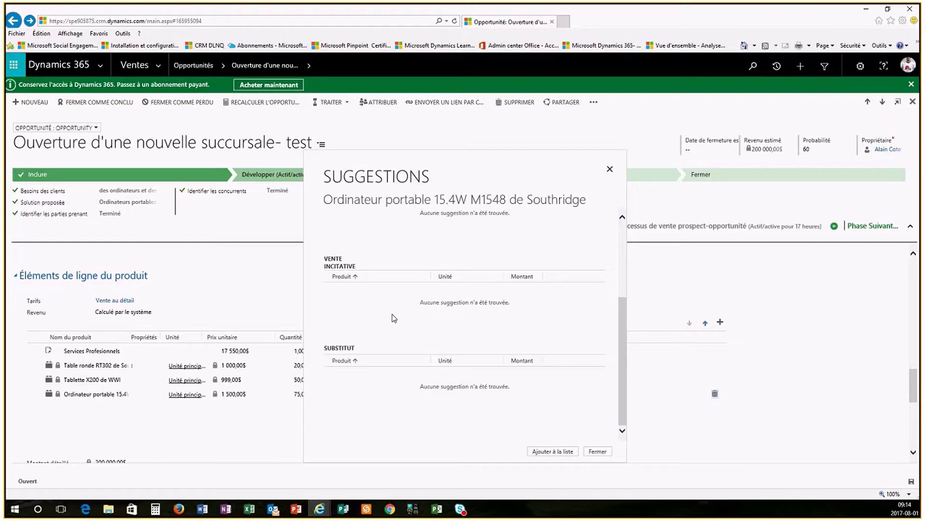
click(597, 452)
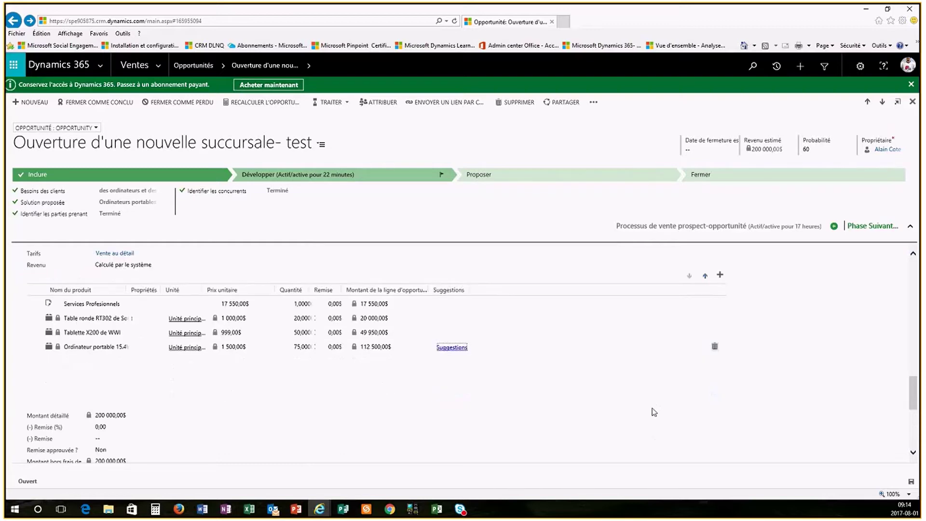
Step: Set the opportunity's shipping cost (Frais de port) to 500 $
scroll(652, 411, down, 2)
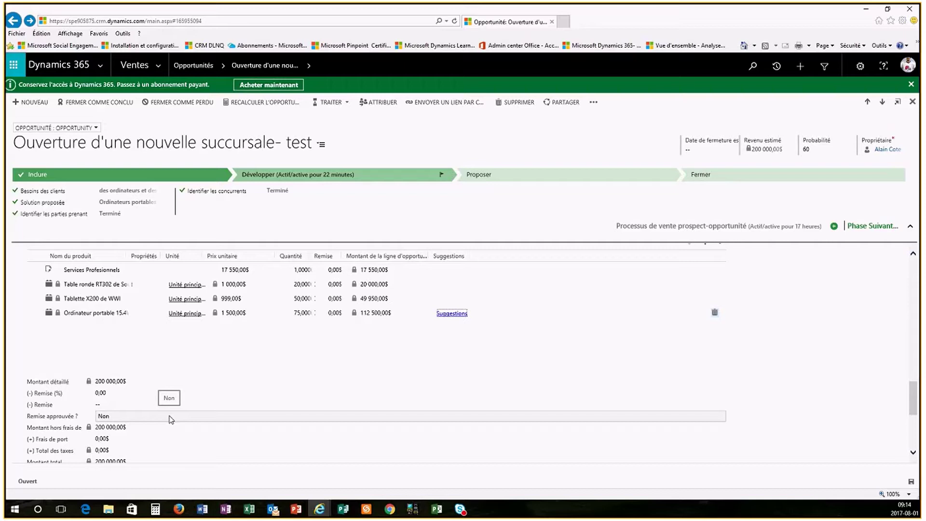
scroll(170, 419, down, 1)
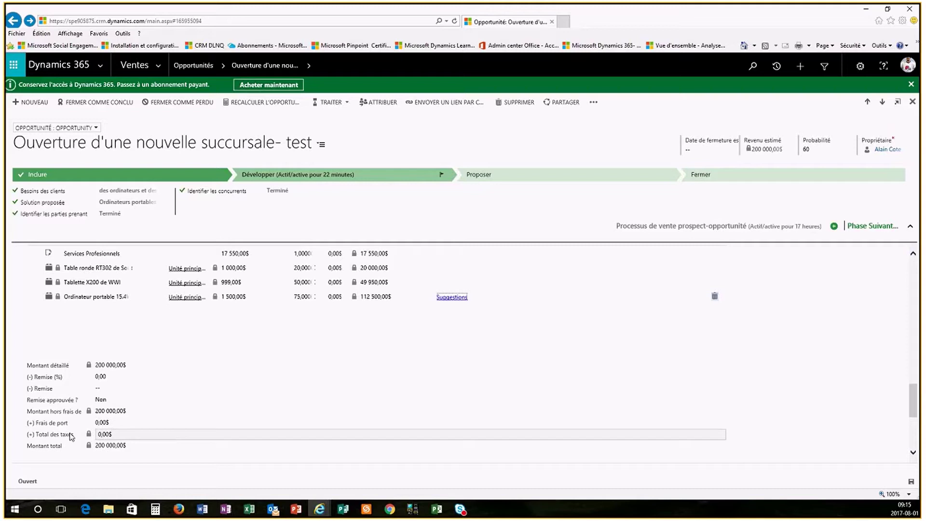
click(120, 422)
text(5000)
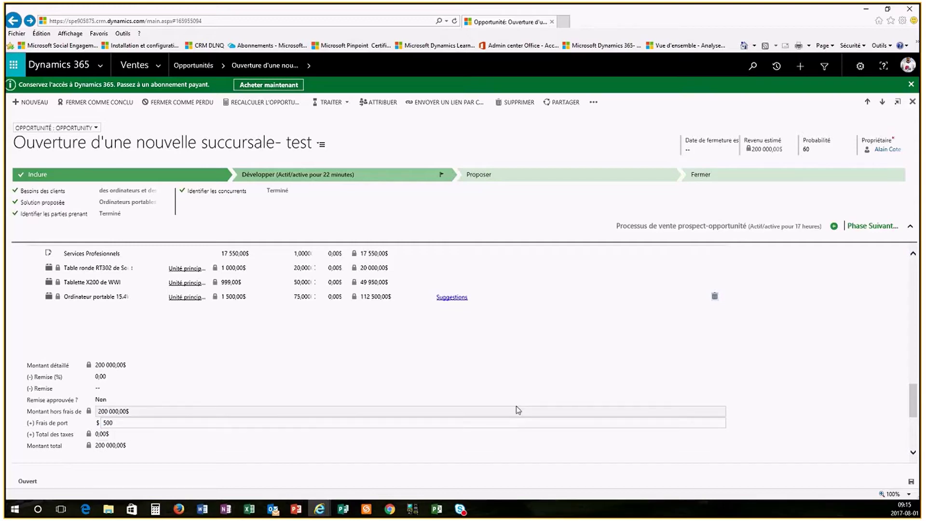
click(487, 458)
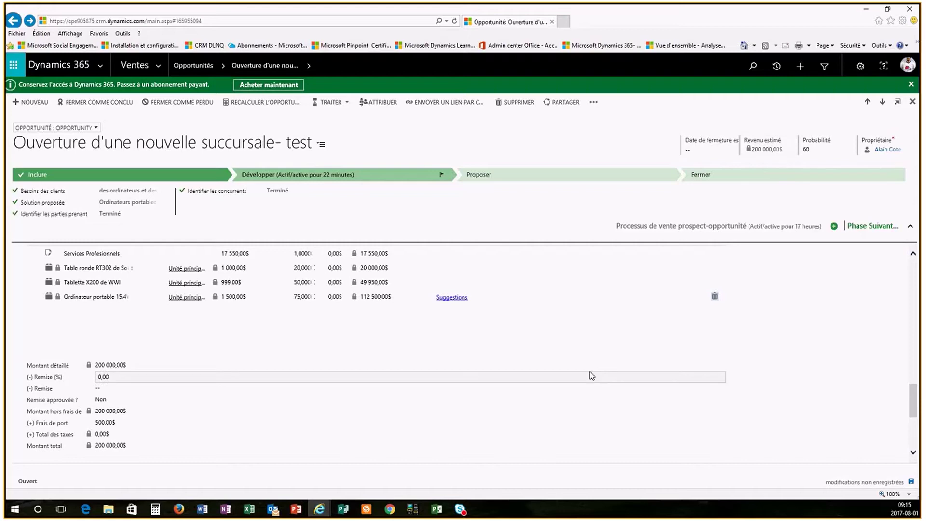
Step: Create a quote (Devis) from the Test.com opportunity, carrying over its product lines and 500 $ shipping cost
scroll(545, 358, down, 2)
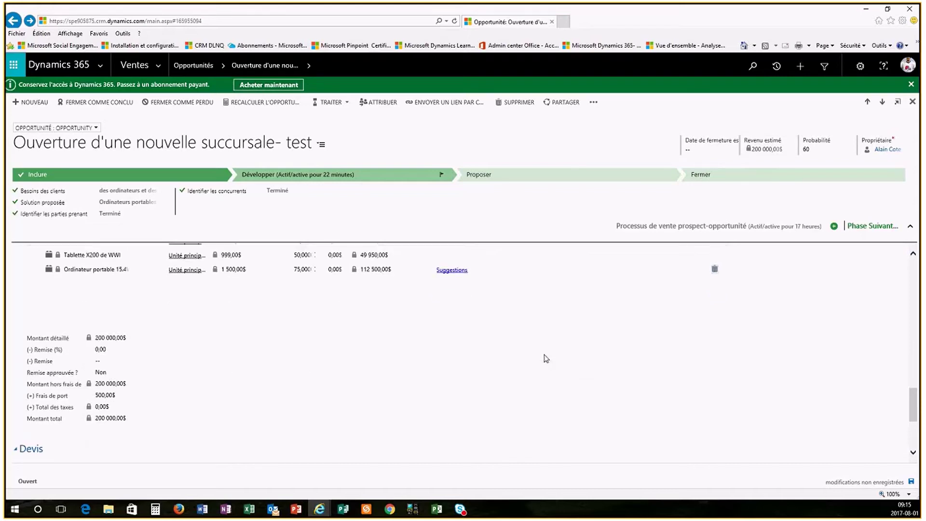
scroll(545, 358, up, 1)
scroll(545, 359, up, 2)
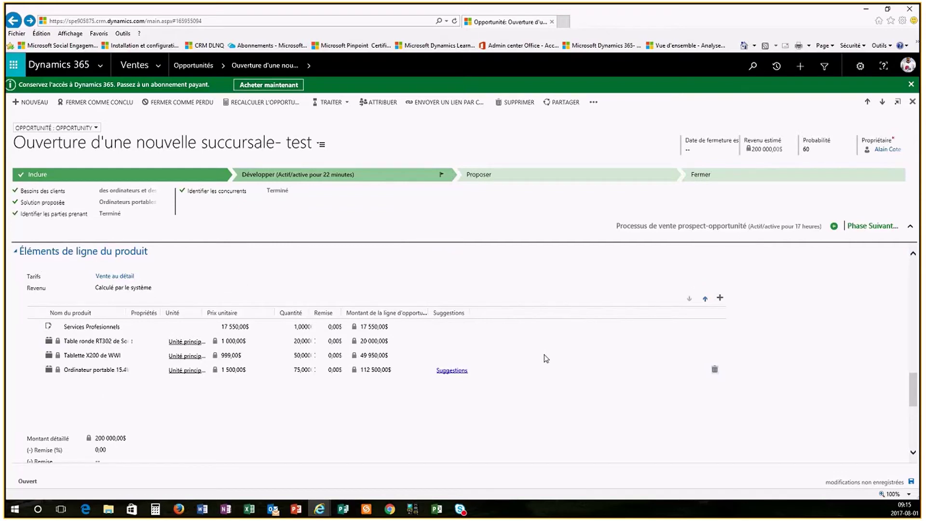
scroll(545, 357, up, 1)
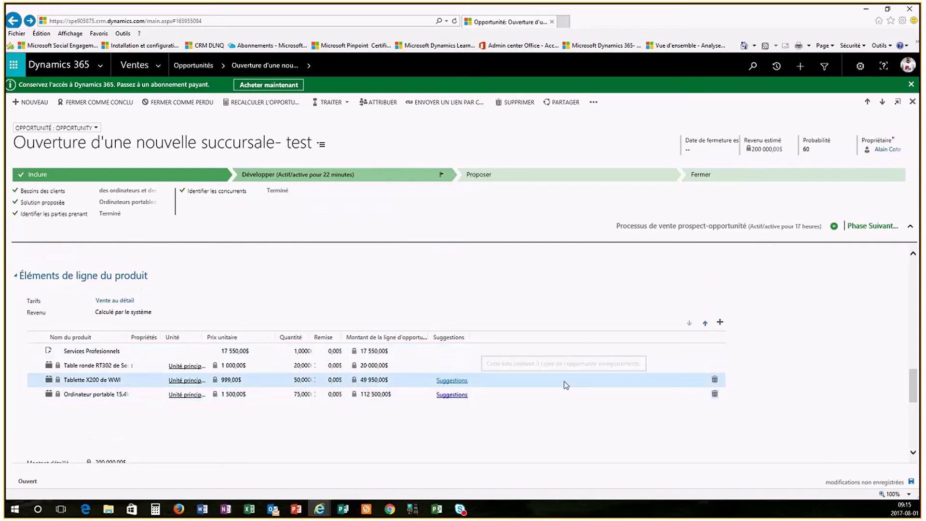
scroll(564, 384, down, 6)
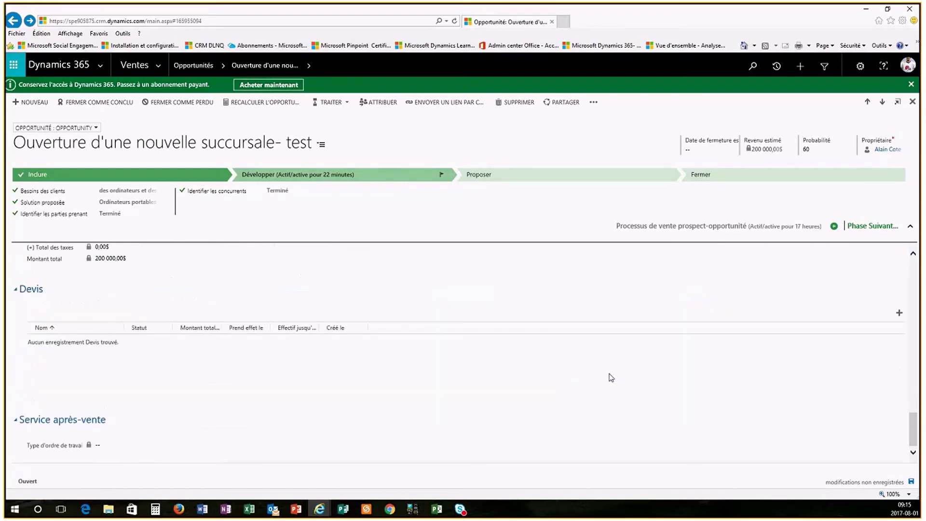
scroll(599, 341, up, 2)
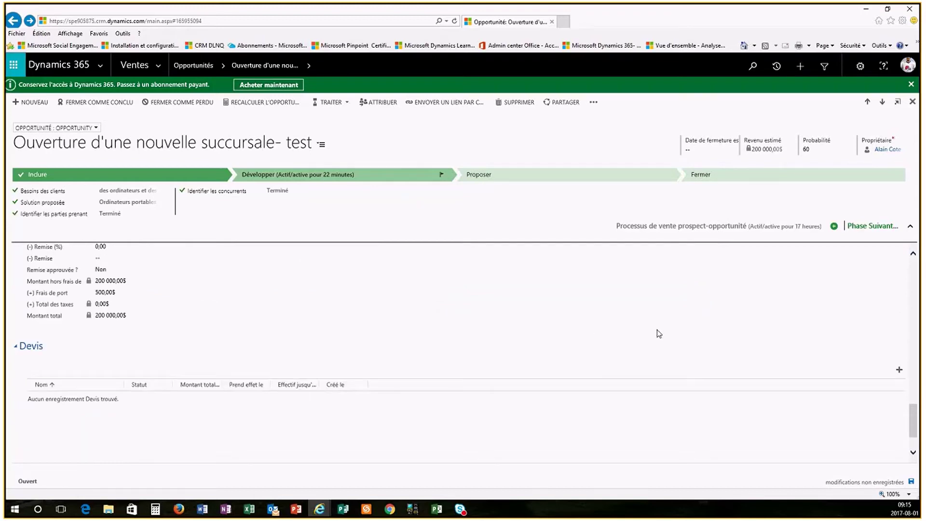
click(900, 371)
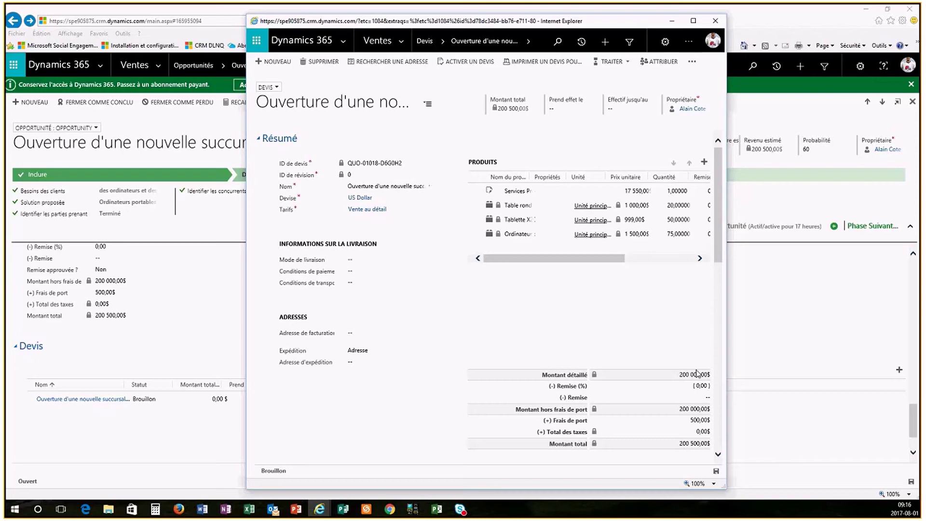
Step: Widen the new quote's window to review its products, totals and sales information, and close the quote to return to the opportunity
drag(726, 394, 892, 383)
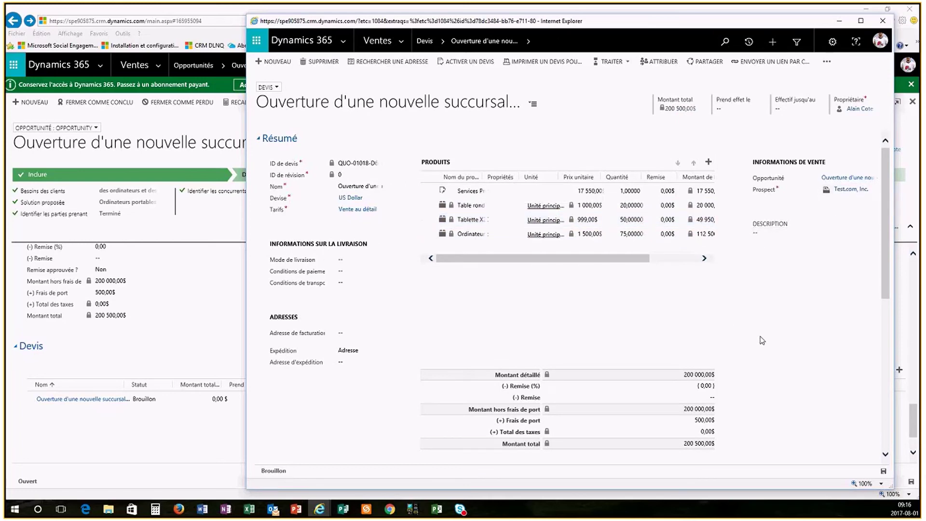
click(882, 20)
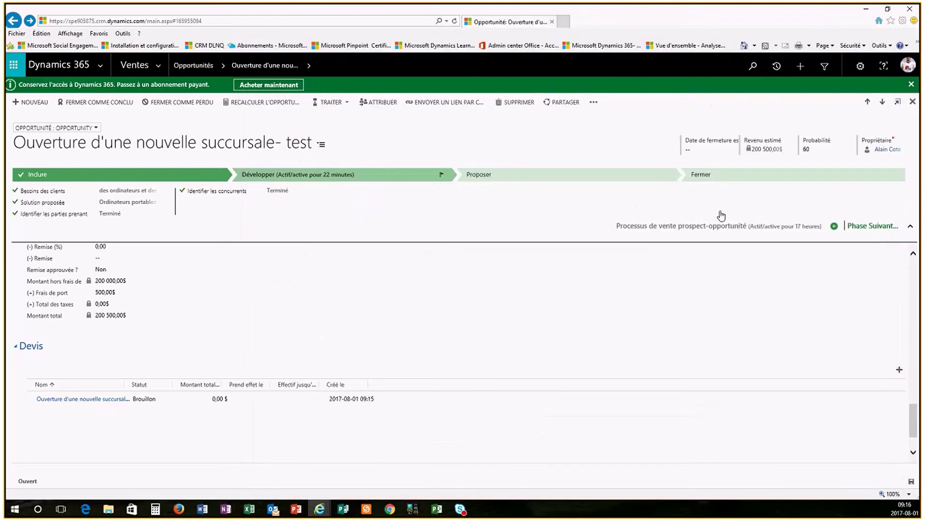
scroll(496, 308, down, 1)
Step: Switch to PowerPoint and run the slide show from the closing "Merci!" slide
key(alt+Tab)
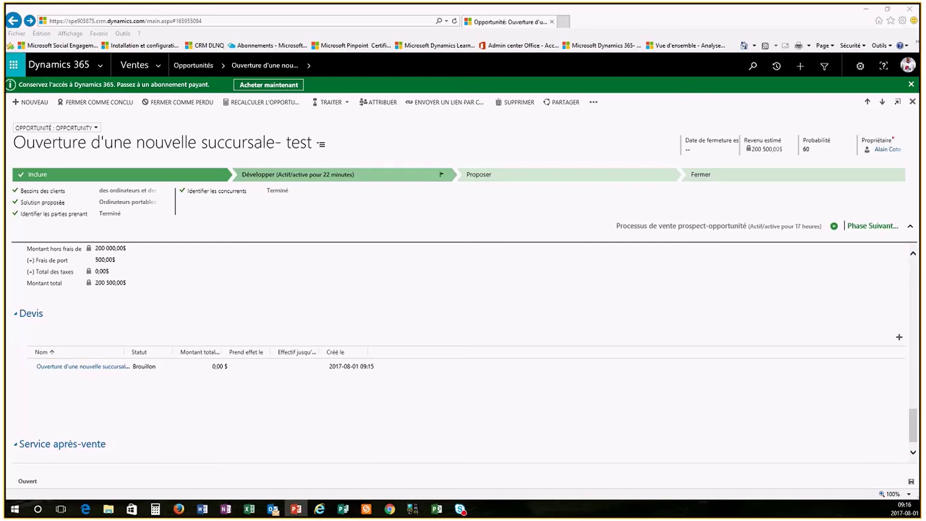
key(shift+F5)
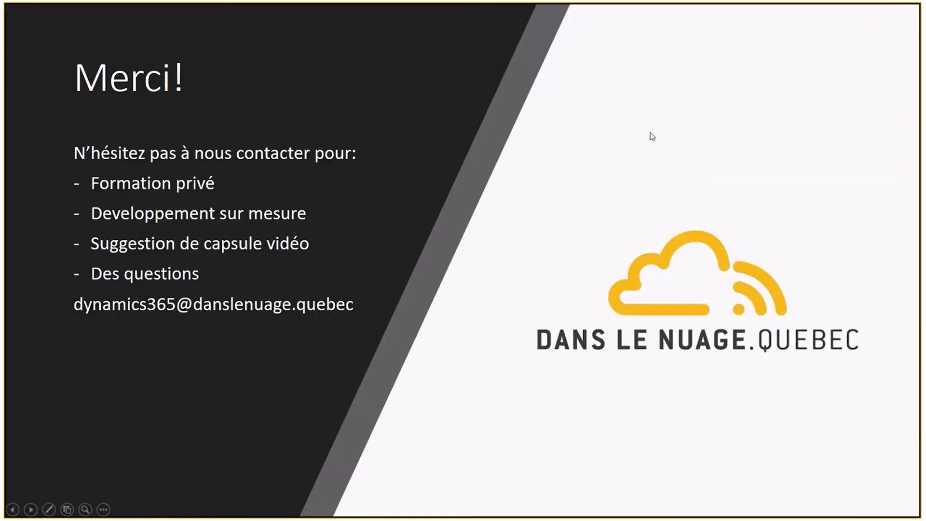